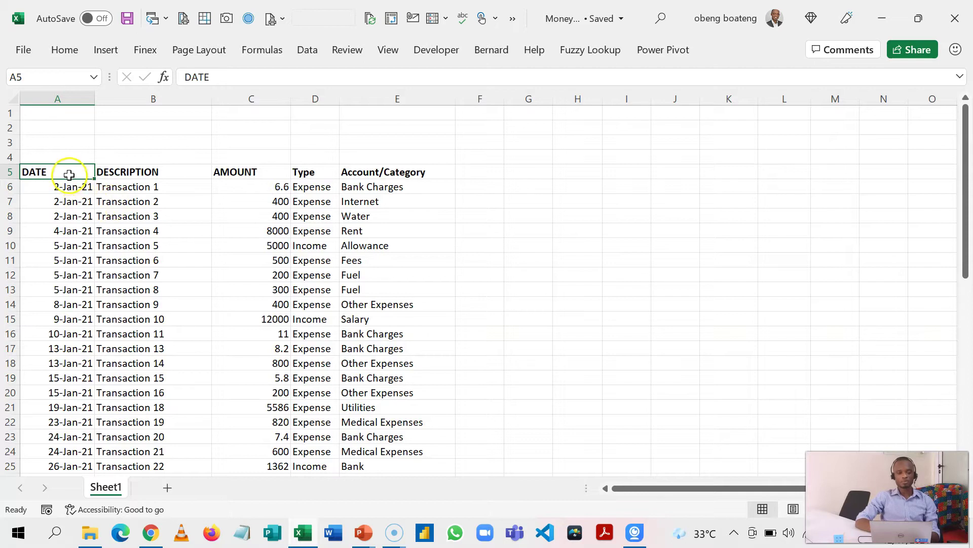
# Inspect the DATE, DESCRIPTION, AMOUNT, Type and Account/Category columns of the transaction data
pyautogui.click(59, 99)
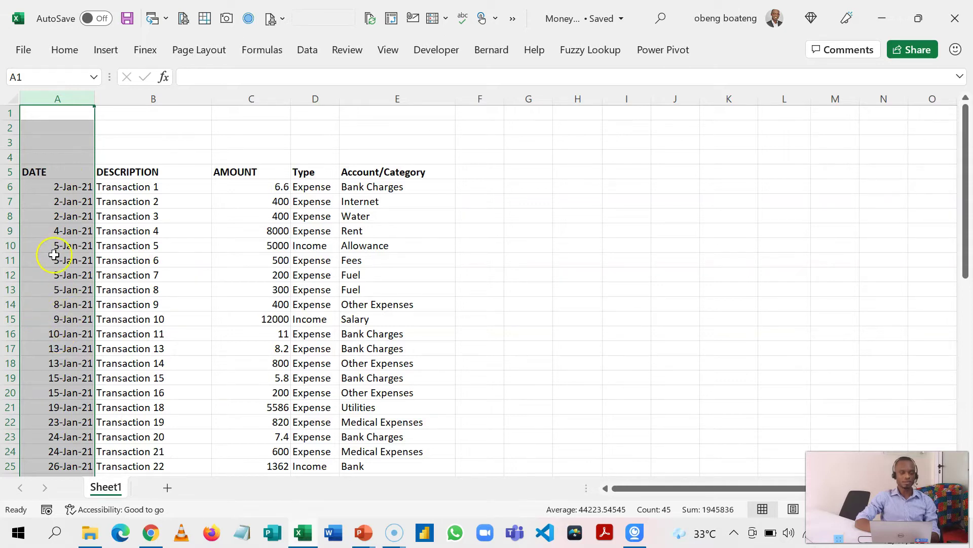
pyautogui.click(148, 101)
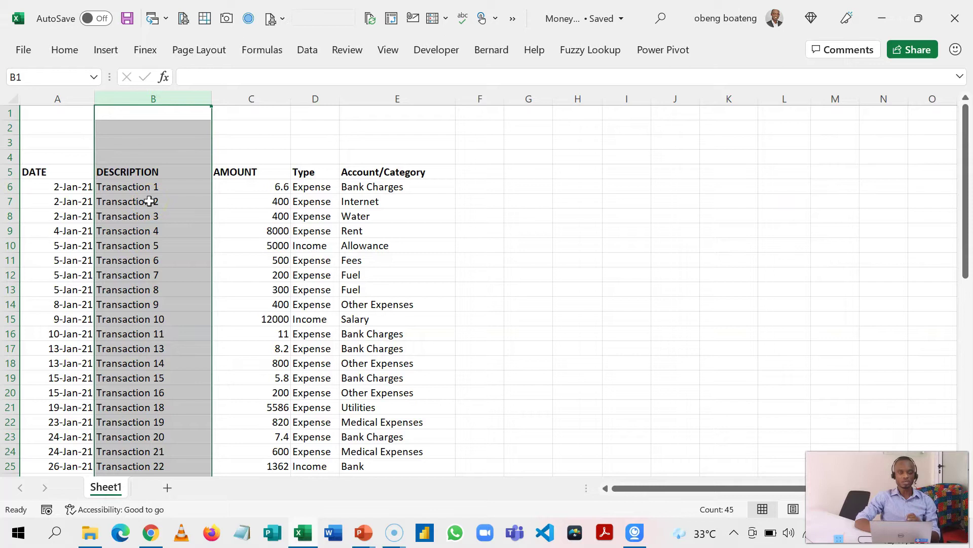
pyautogui.click(253, 100)
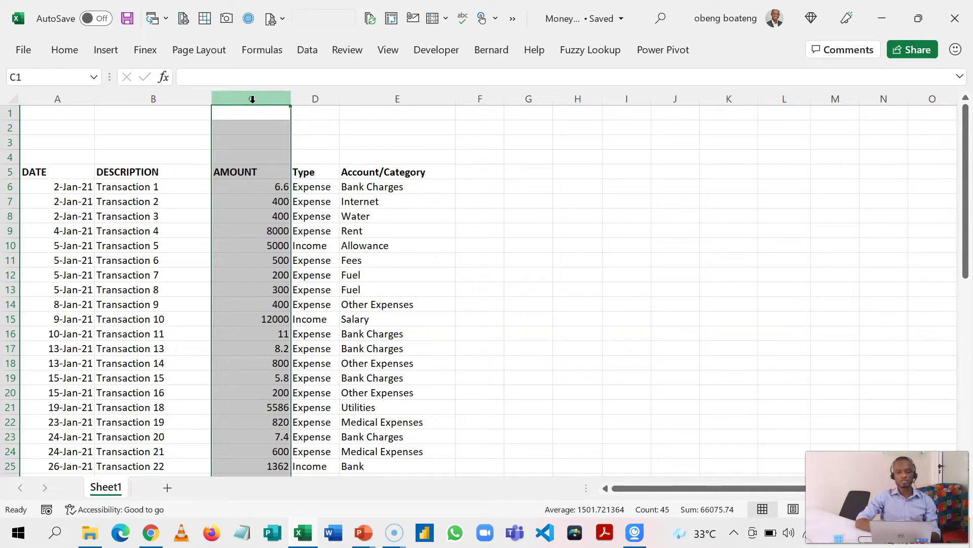
pyautogui.click(315, 100)
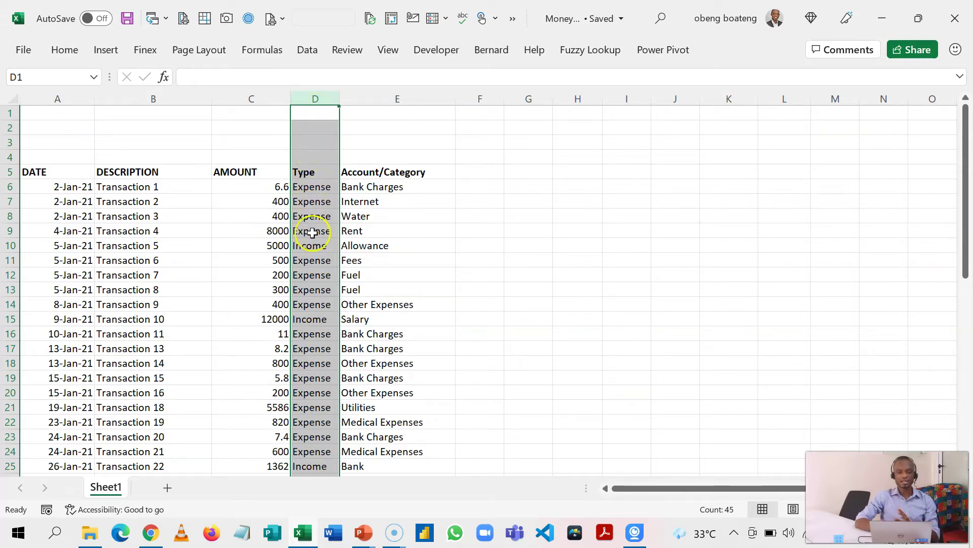
pyautogui.click(378, 187)
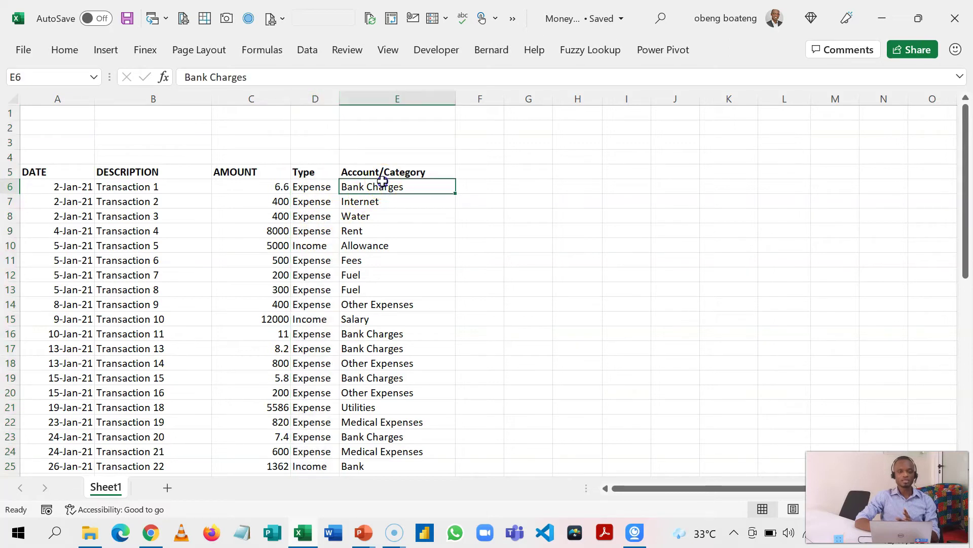
pyautogui.click(393, 100)
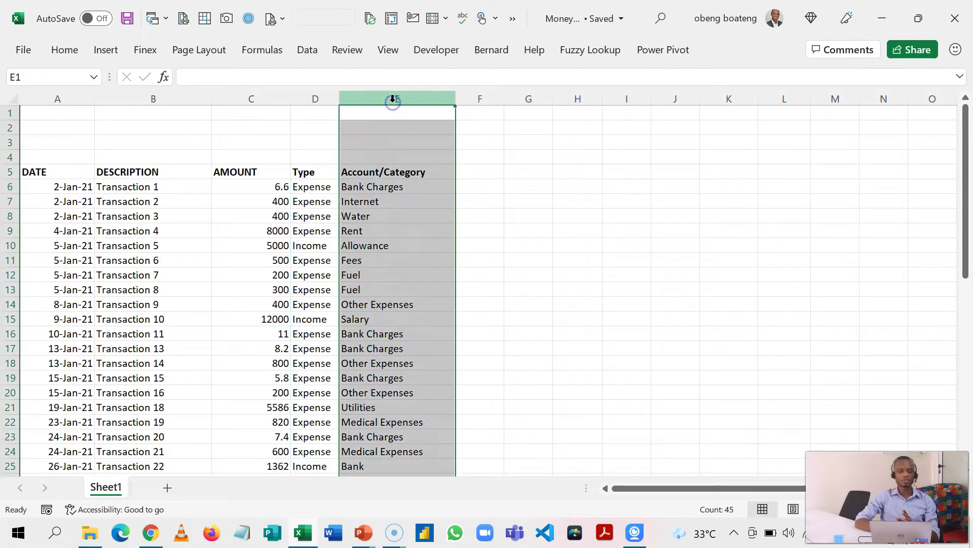
pyautogui.click(397, 249)
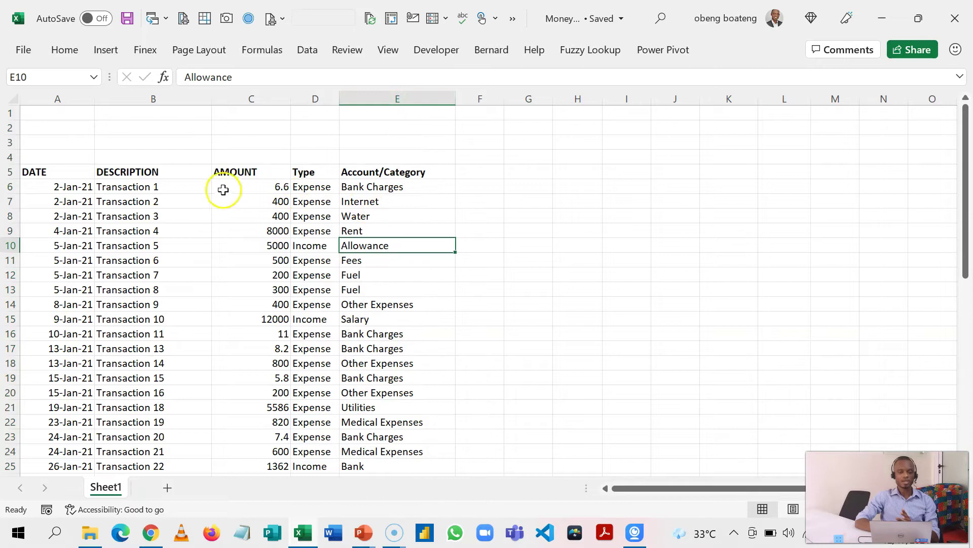
pyautogui.click(397, 186)
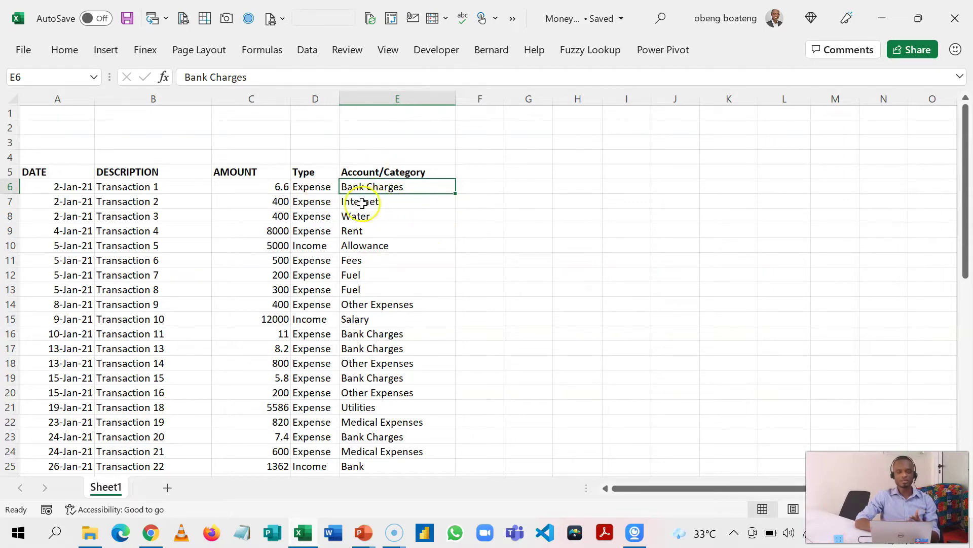
pyautogui.click(196, 277)
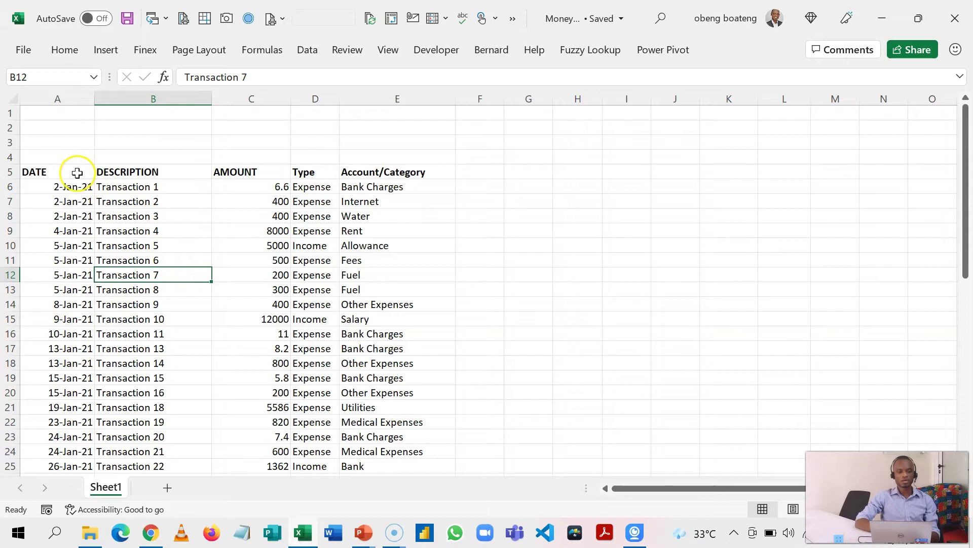
# Convert the transaction data A5:E49 into a table with headers using Ctrl+T
pyautogui.moveTo(78, 170); pyautogui.dragTo(392, 437)
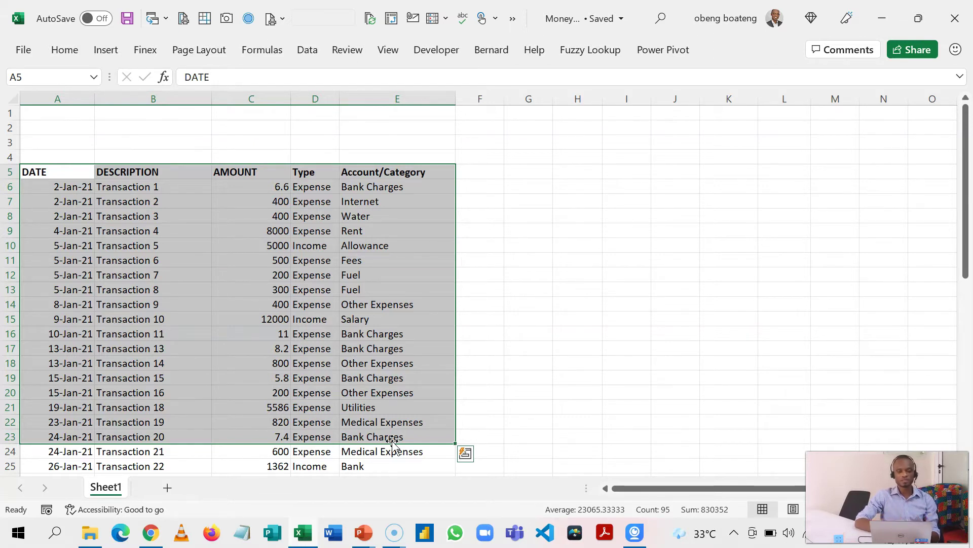
pyautogui.click(302, 349)
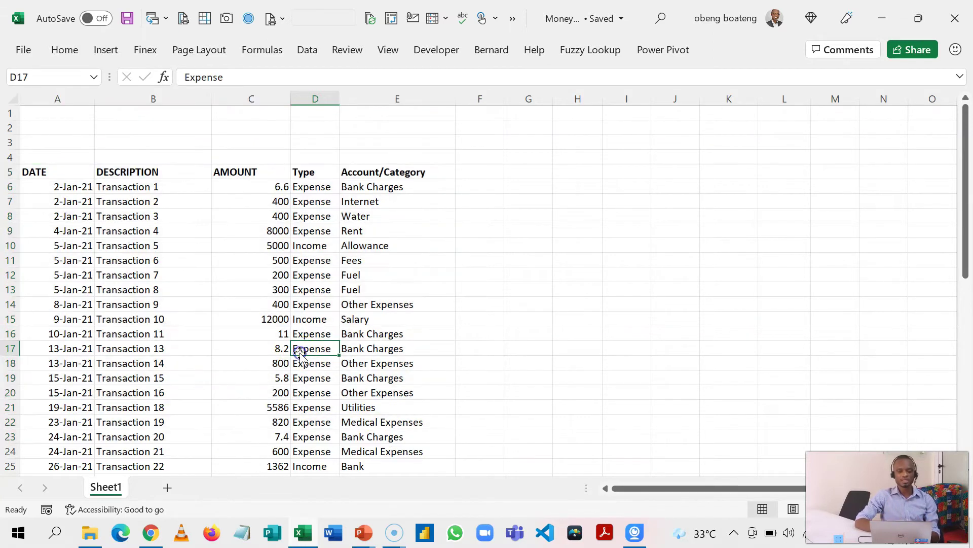
pyautogui.click(115, 50)
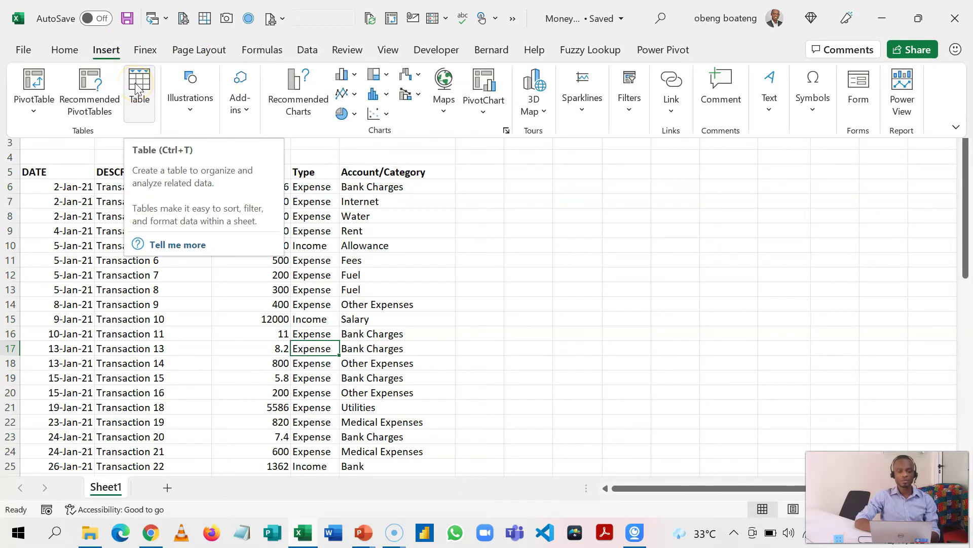
pyautogui.click(124, 274)
pyautogui.click(123, 274)
pyautogui.hotkey('ctrl', 't')
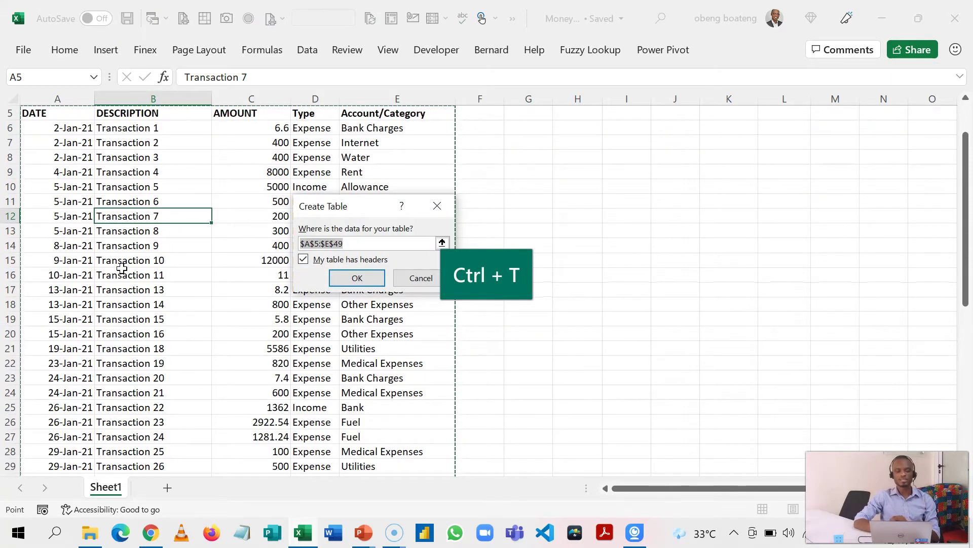
pyautogui.click(355, 277)
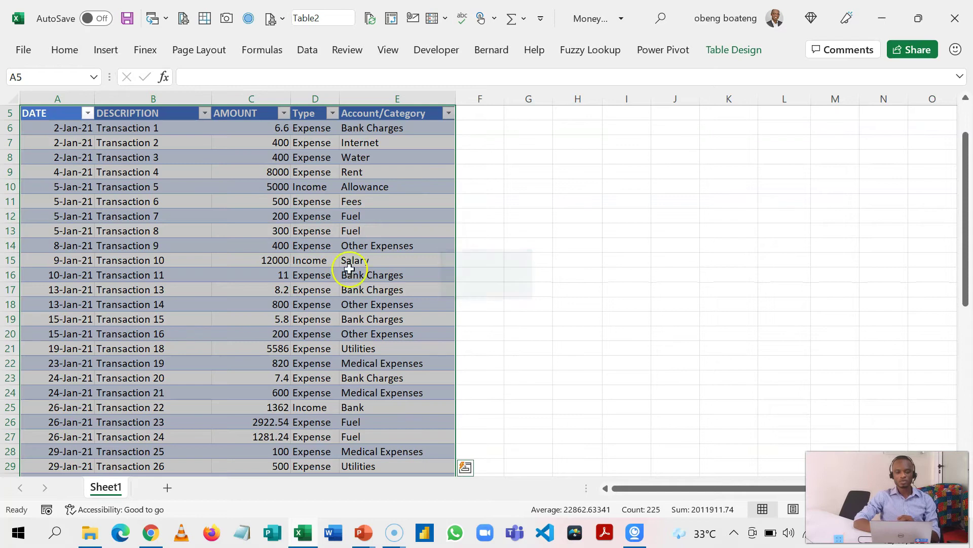
pyautogui.click(282, 188)
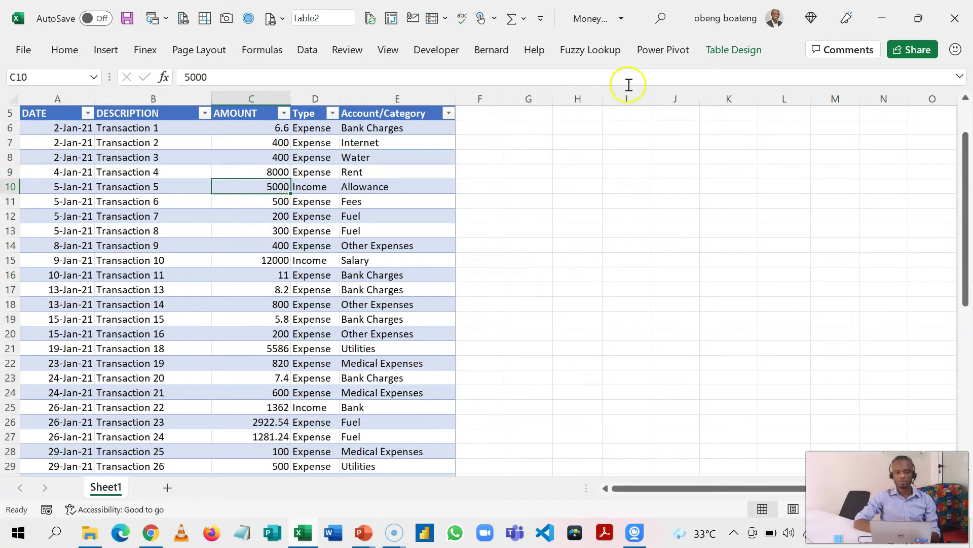
pyautogui.click(371, 192)
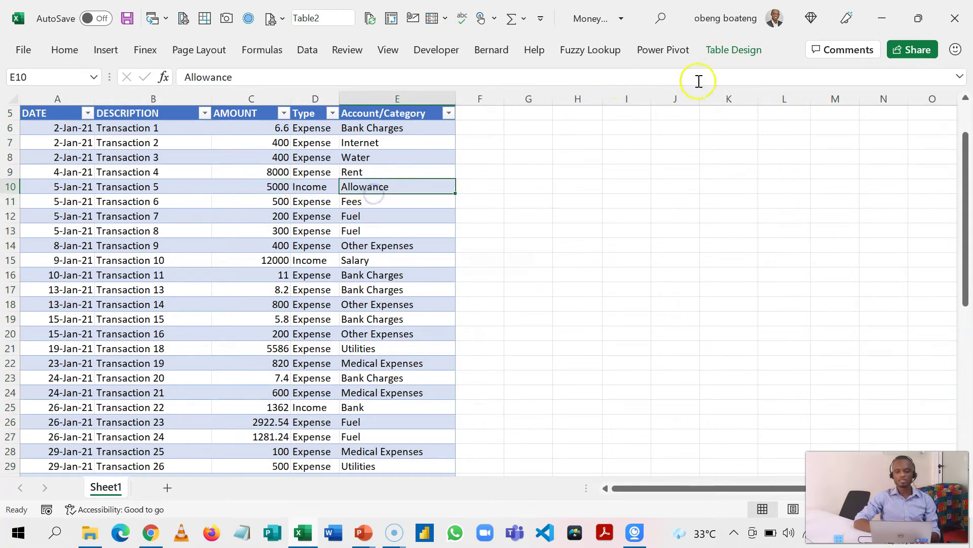
# Rename the table from Table2 to 'Transactions' in Table Design
pyautogui.click(738, 51)
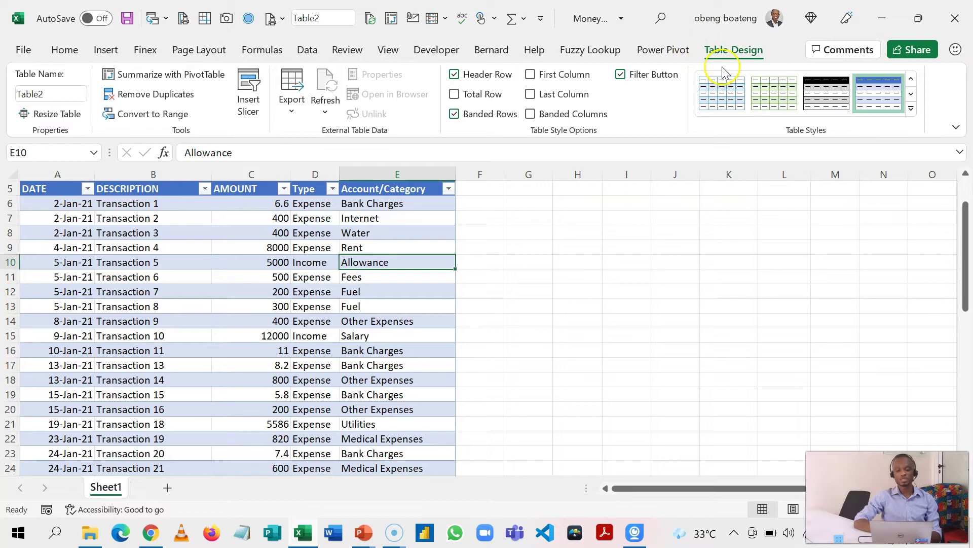
pyautogui.click(75, 95)
pyautogui.write('Tr')
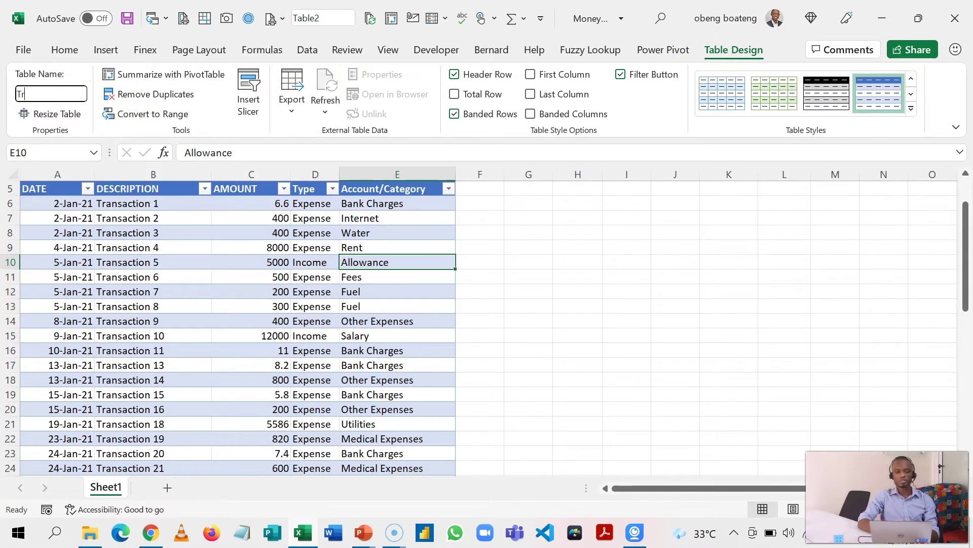
pyautogui.write('ansacti')
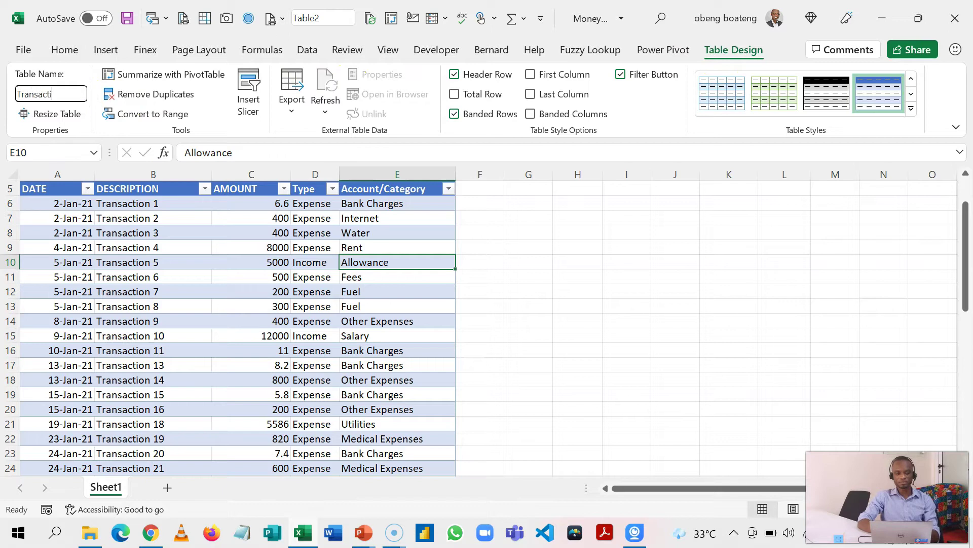
pyautogui.write('ons')
pyautogui.press('Return')
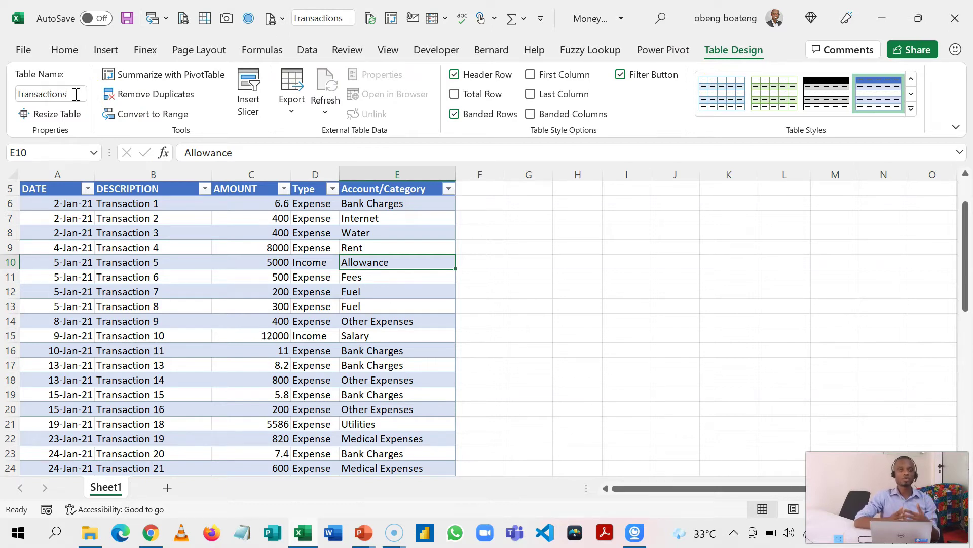
pyautogui.click(182, 188)
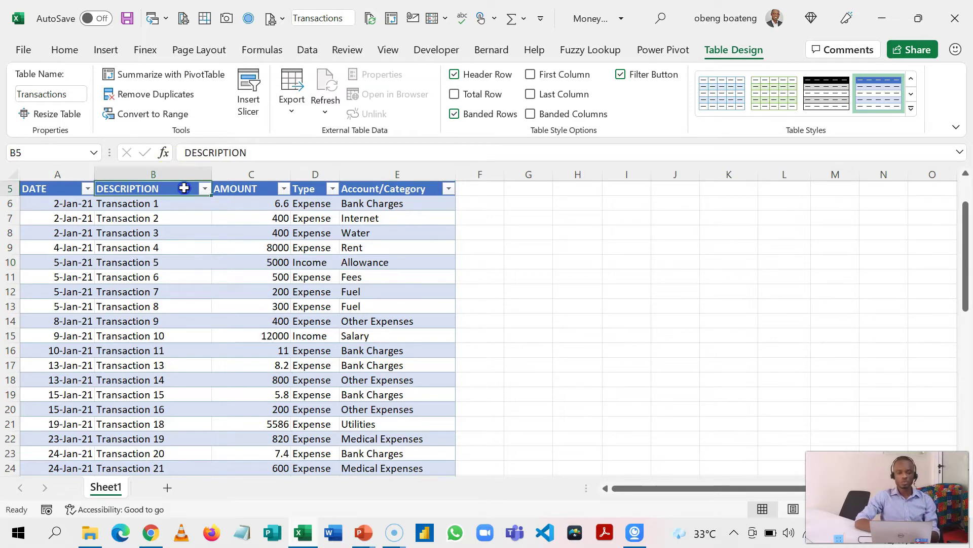
# Enter the headings Income, Expense and Net in H5, K5 and M5 beside the table
pyautogui.press('Up')
pyautogui.press('Up')
pyautogui.press('Up')
pyautogui.press('Up')
pyautogui.press('Down')
pyautogui.press('Down')
pyautogui.press('Down')
pyautogui.press('Down')
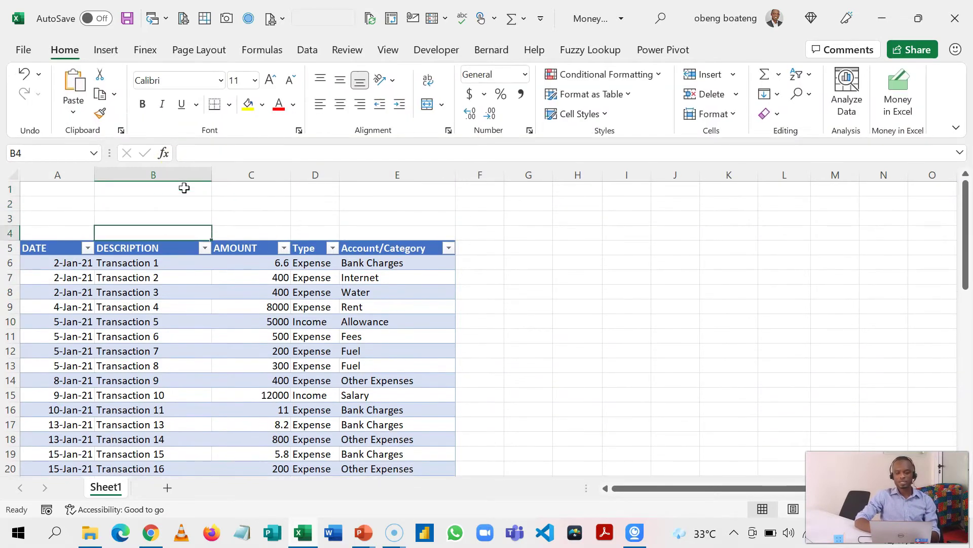
pyautogui.press('Right')
pyautogui.press('Right')
pyautogui.press('Right')
pyautogui.press('Right')
pyautogui.press('Right')
pyautogui.press('Right')
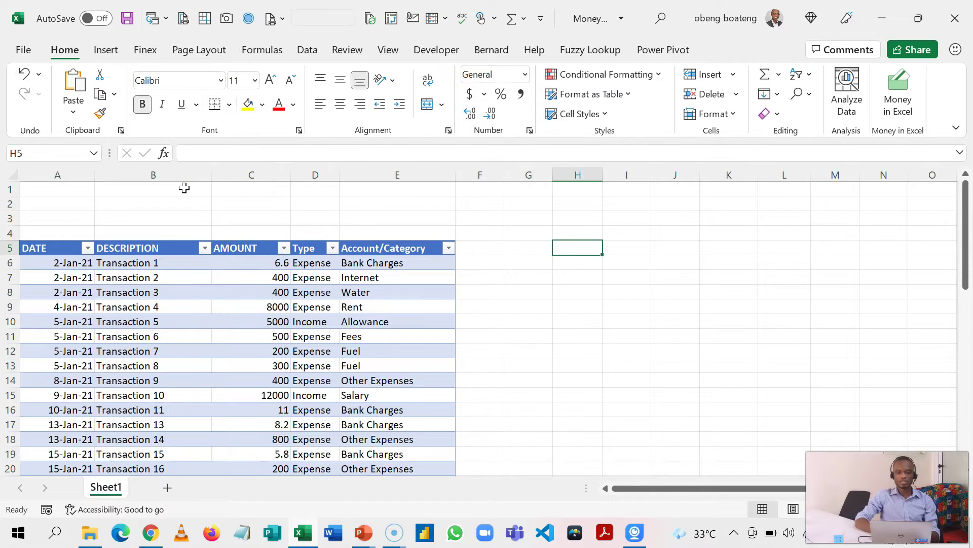
pyautogui.write('Income')
pyautogui.press('Right')
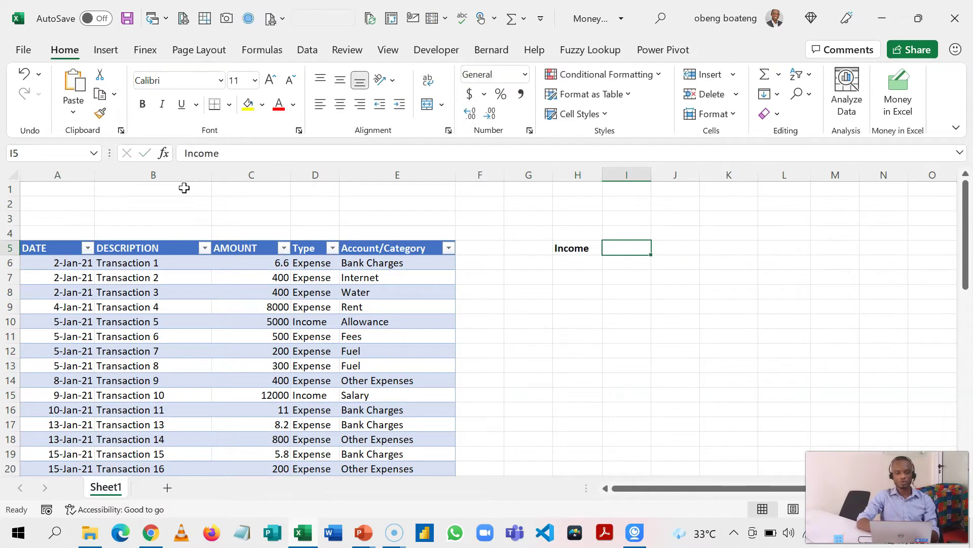
pyautogui.press('Right')
pyautogui.press('Right')
pyautogui.write('Ex')
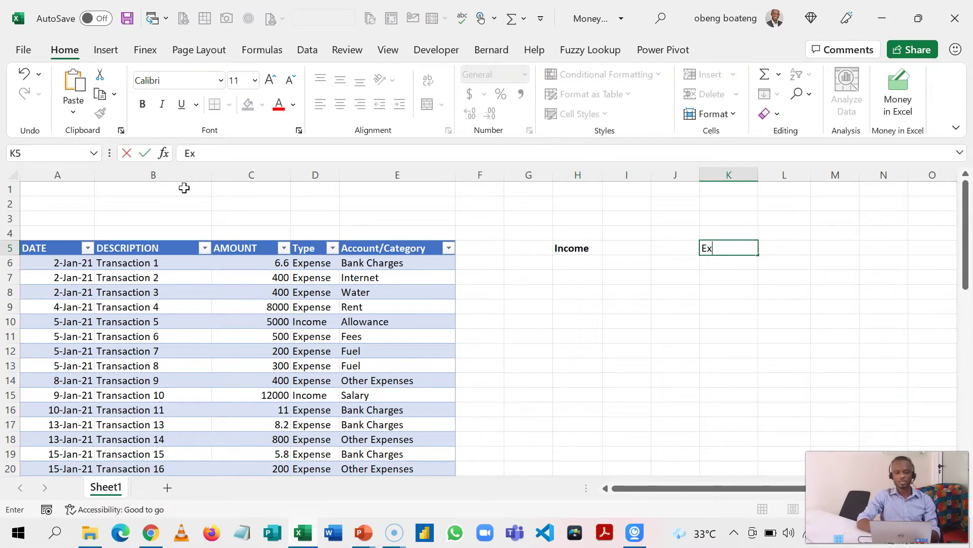
pyautogui.write('pense')
pyautogui.press('Tab')
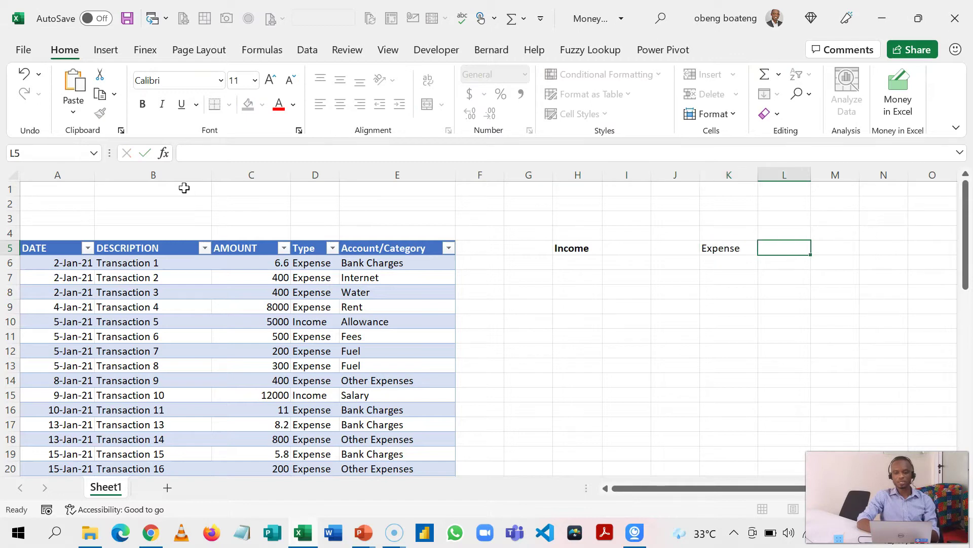
pyautogui.press('Tab')
pyautogui.write('Net')
pyautogui.press('Return')
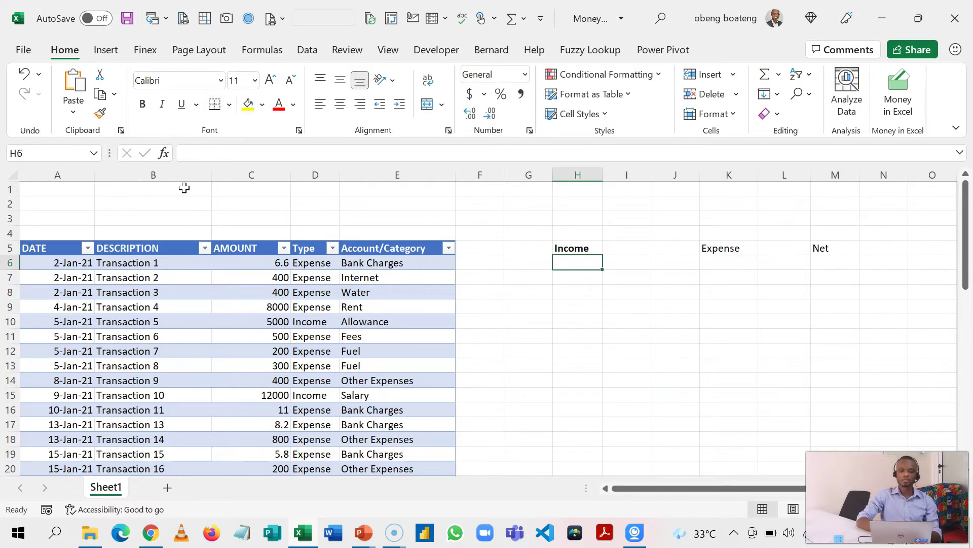
# Make the header row H5:M5 bold
pyautogui.press('Up')
pyautogui.hotkey('shift', 'Right')
pyautogui.hotkey('shift', 'Right')
pyautogui.hotkey('shift', 'Right')
pyautogui.hotkey('shift', 'Right')
pyautogui.hotkey('shift', 'Right')
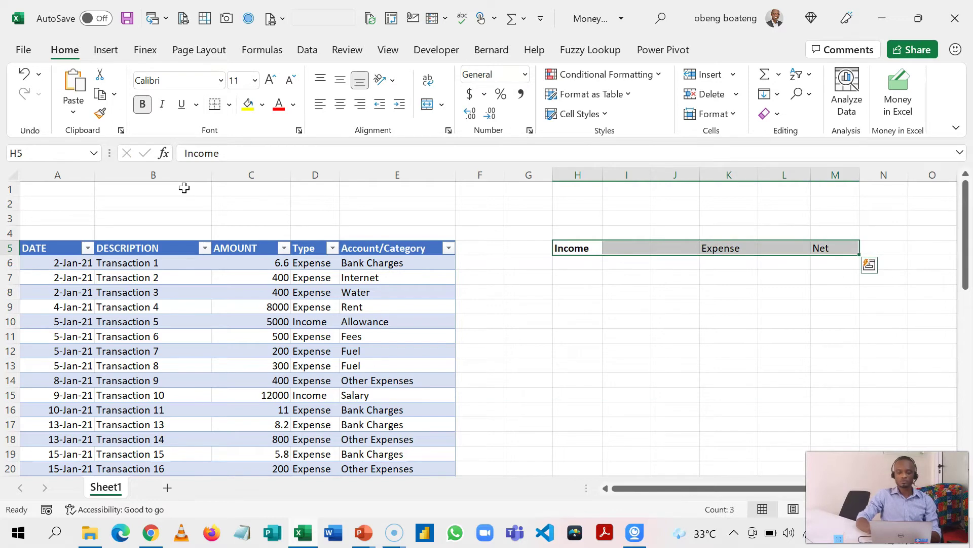
pyautogui.hotkey('ctrl', 'b')
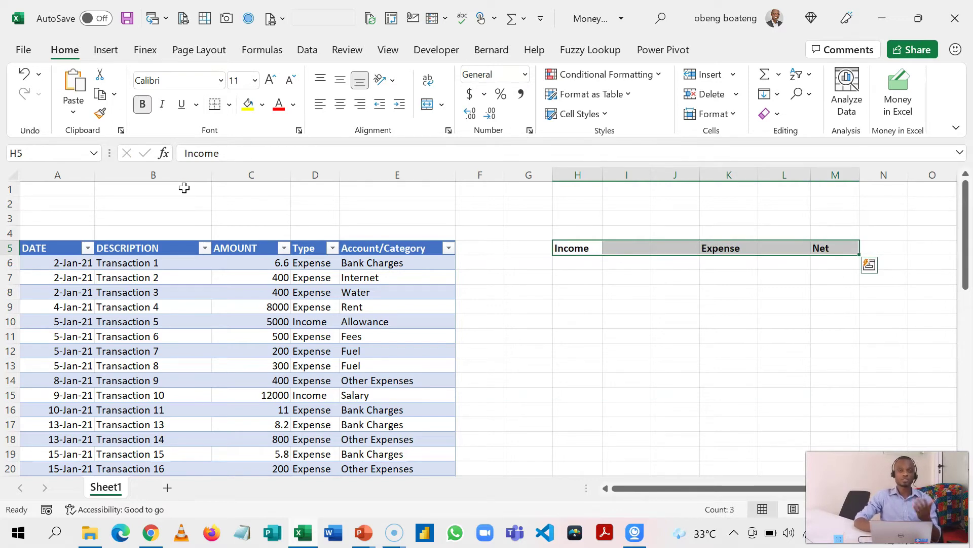
pyautogui.press('Down')
pyautogui.press('Down')
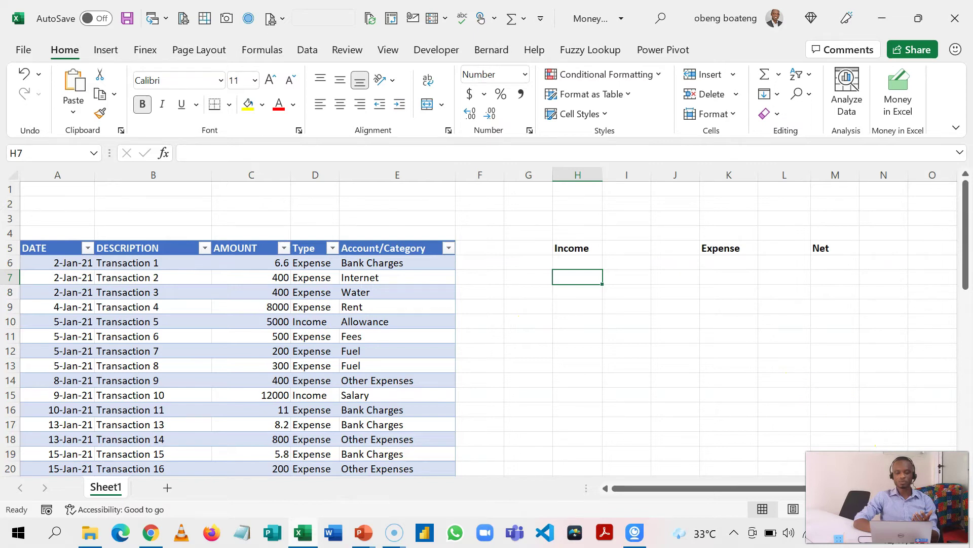
pyautogui.moveTo(882, 509); pyautogui.dragTo(898, 509)
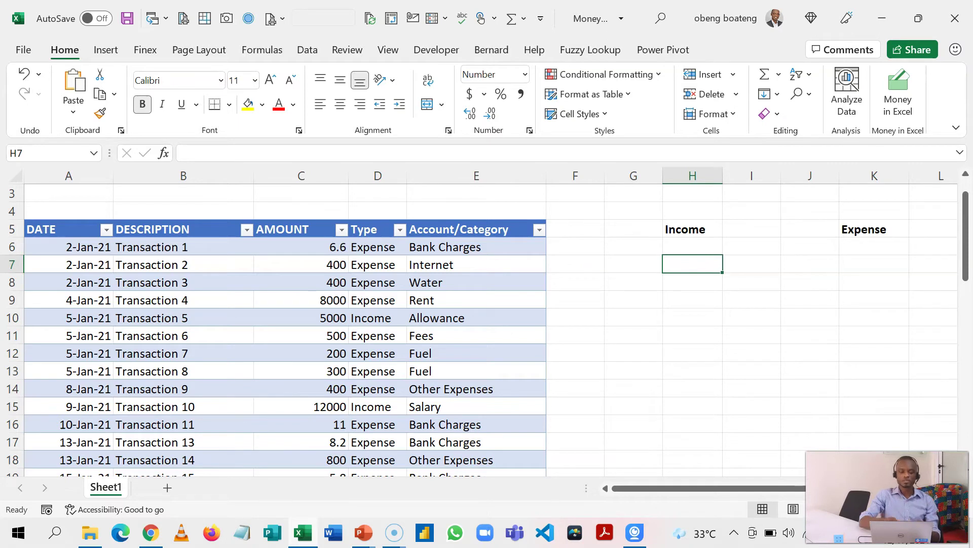
pyautogui.click(385, 311)
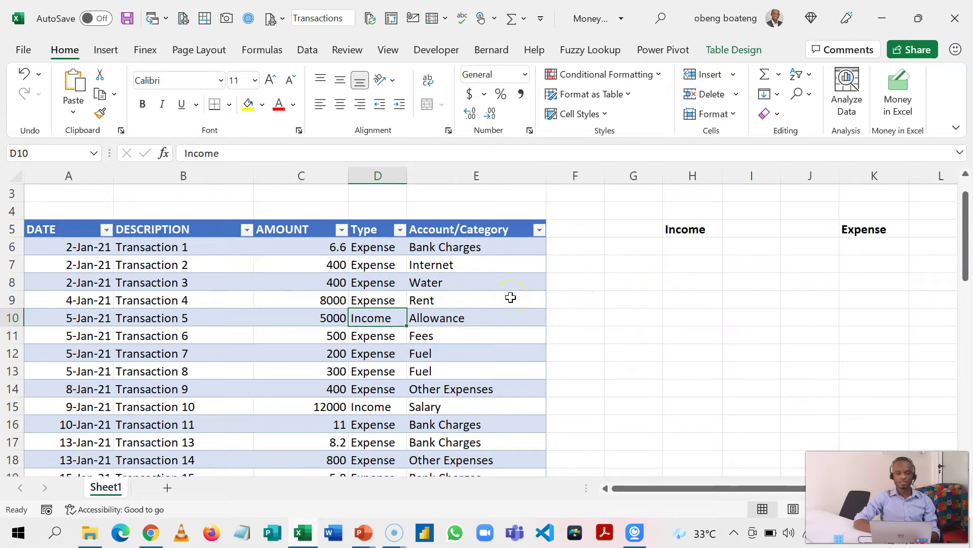
pyautogui.click(382, 219)
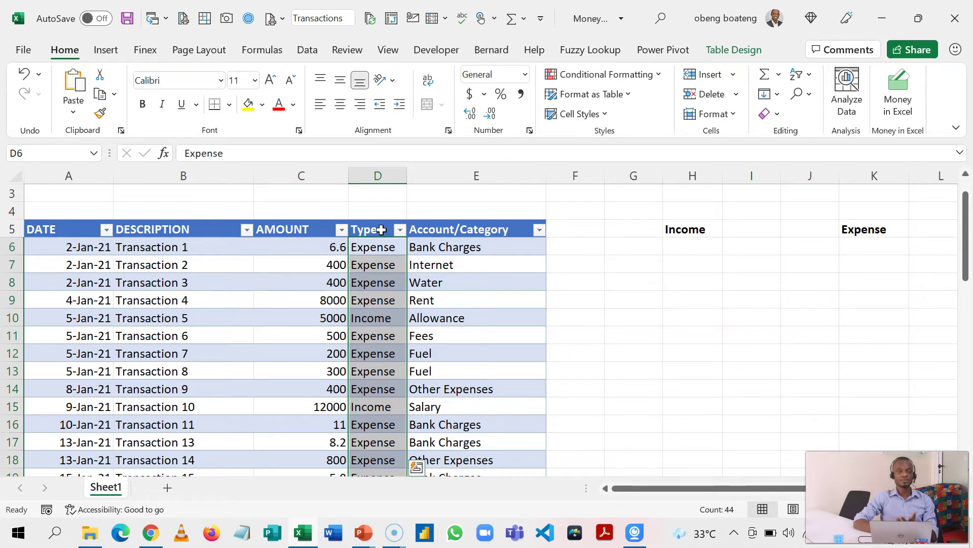
pyautogui.click(680, 265)
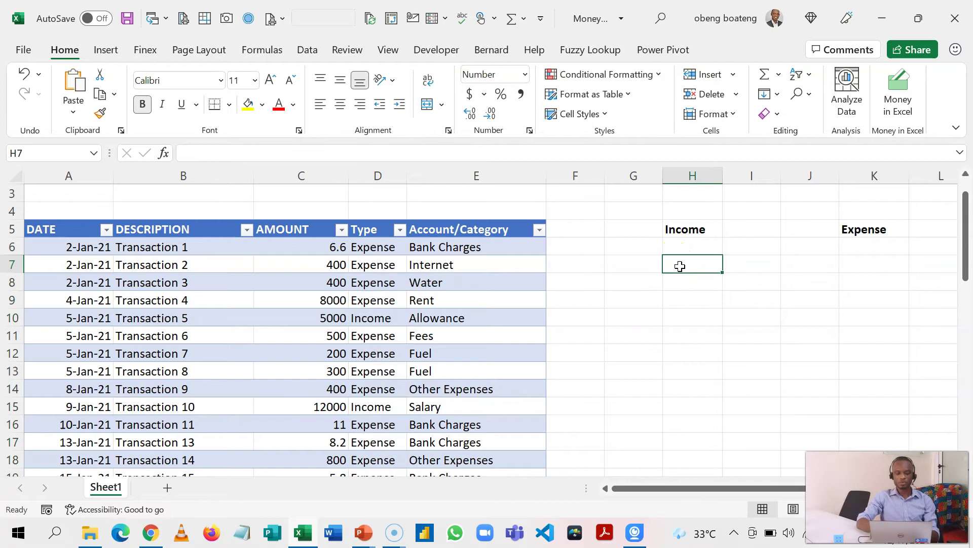
# In H7 type =SUMIF(Transactions[Type],"iNCOM ",Transactions[AMOUNT])
pyautogui.write('=SUMIF')
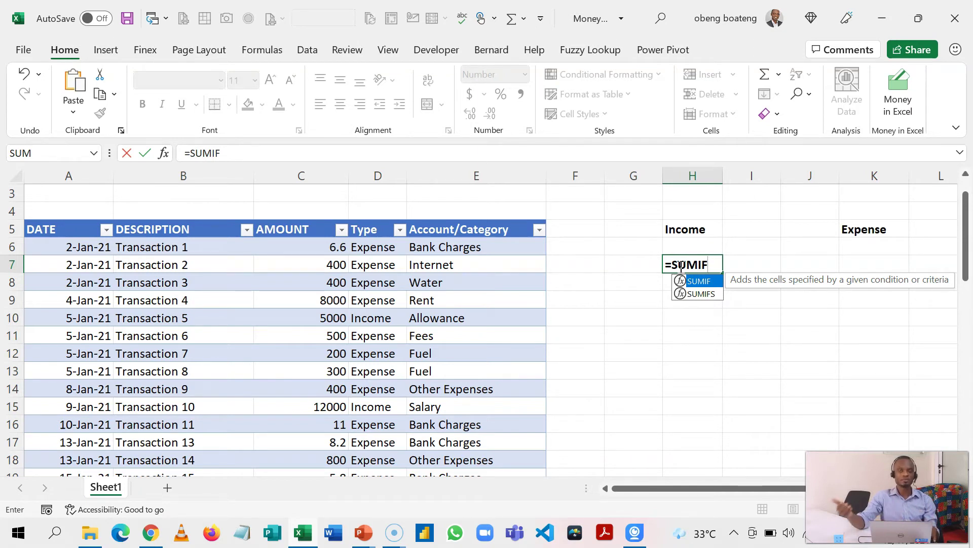
pyautogui.write('(')
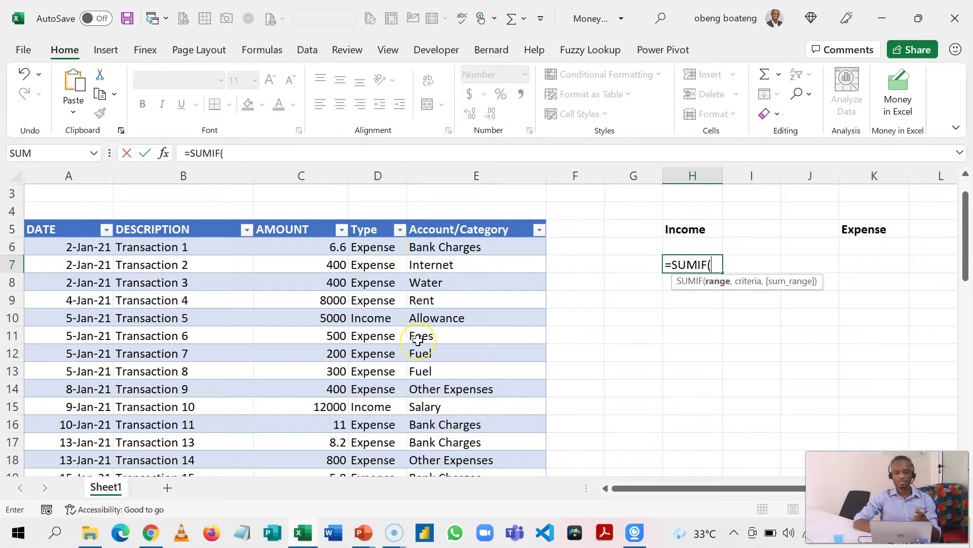
pyautogui.write('TR')
pyautogui.press('Tab')
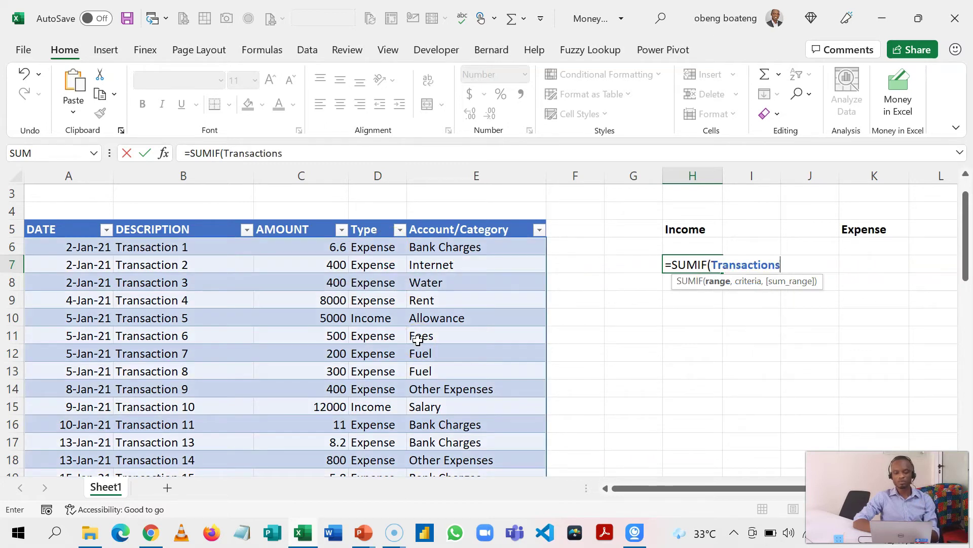
pyautogui.write('[')
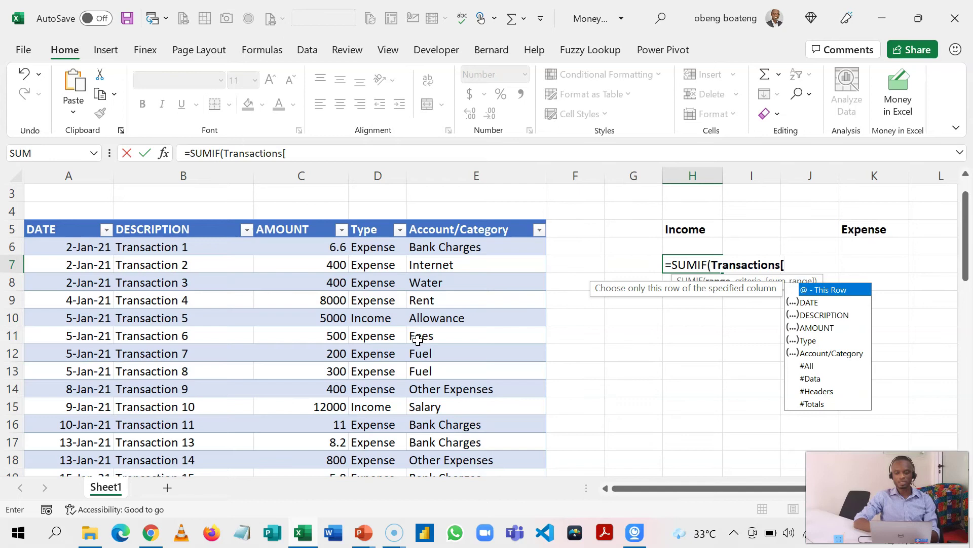
pyautogui.click(463, 229)
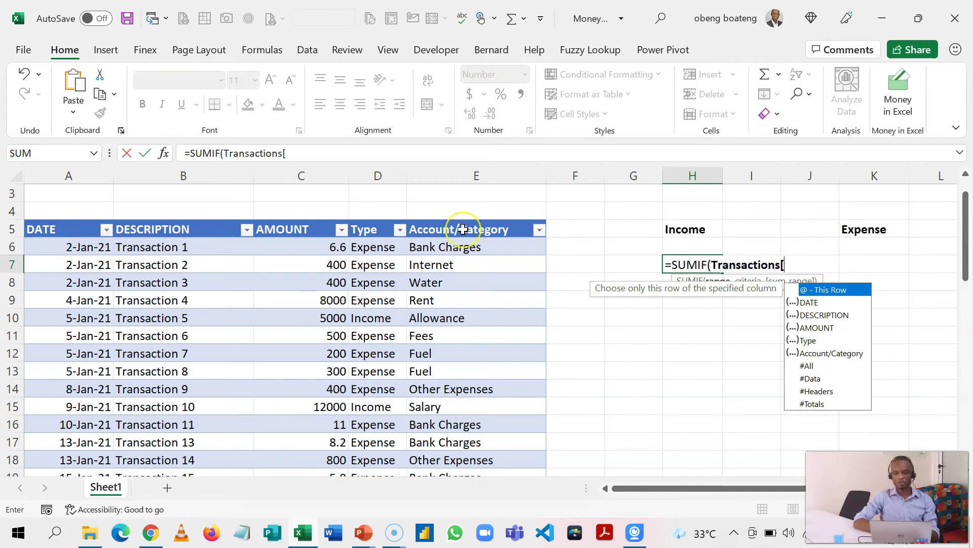
pyautogui.press('Down')
pyautogui.press('Down')
pyautogui.press('Down')
pyautogui.press('Down')
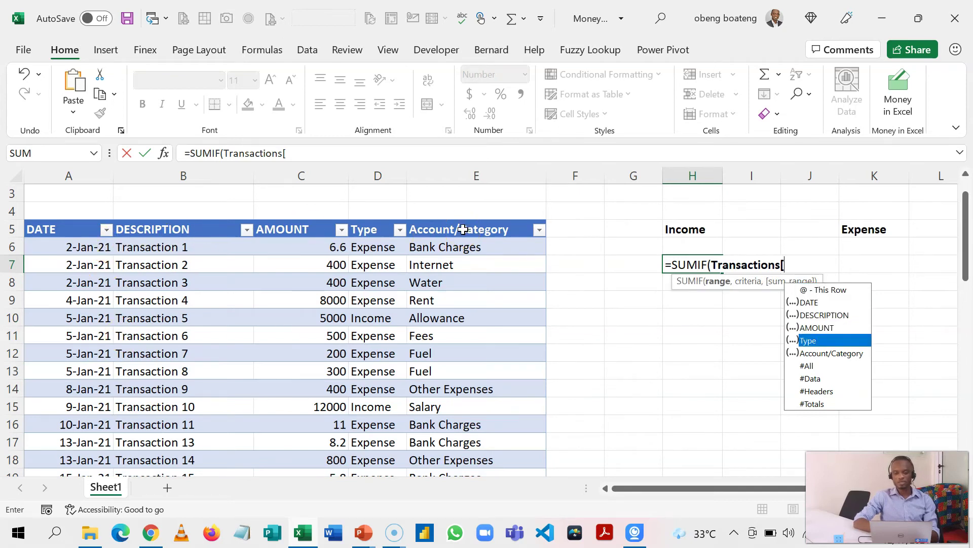
pyautogui.press('Tab')
pyautogui.write(']')
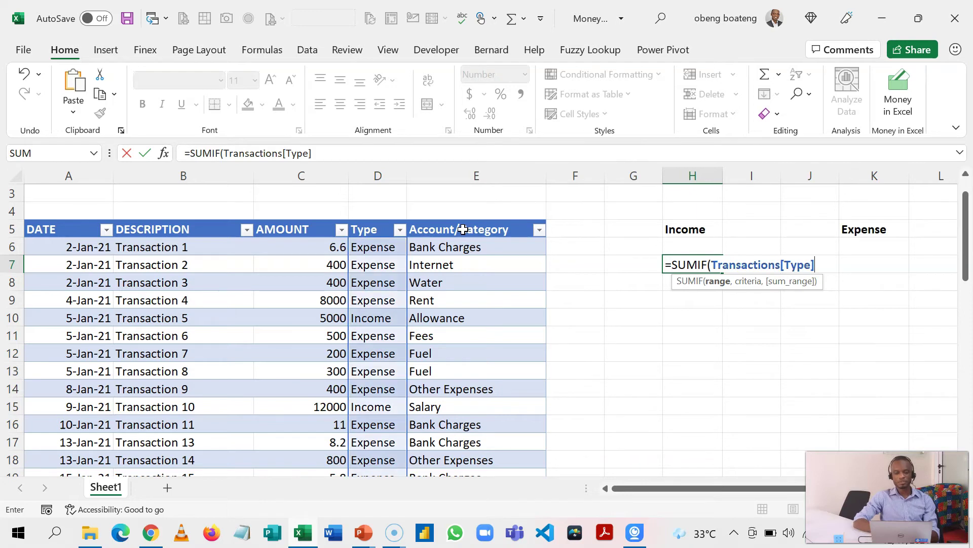
pyautogui.write(',')
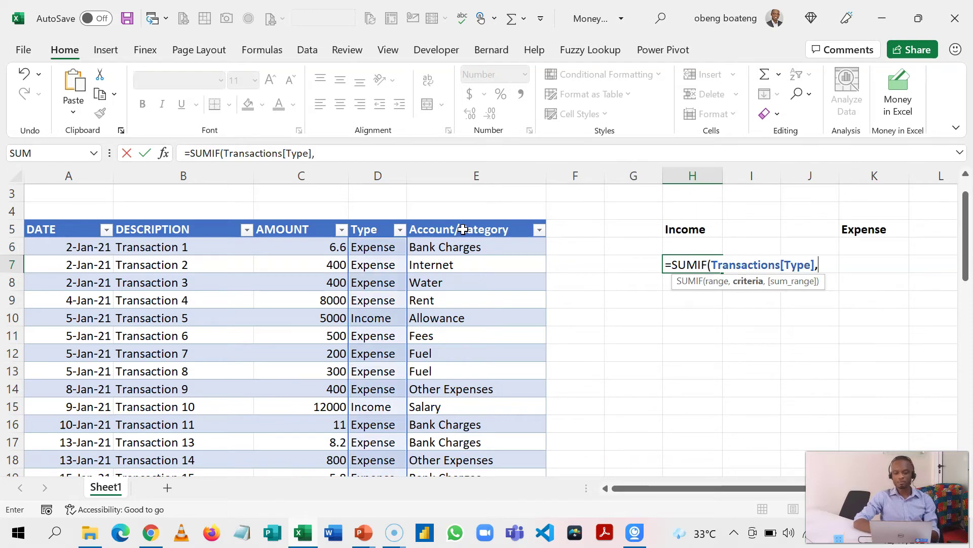
pyautogui.write('"')
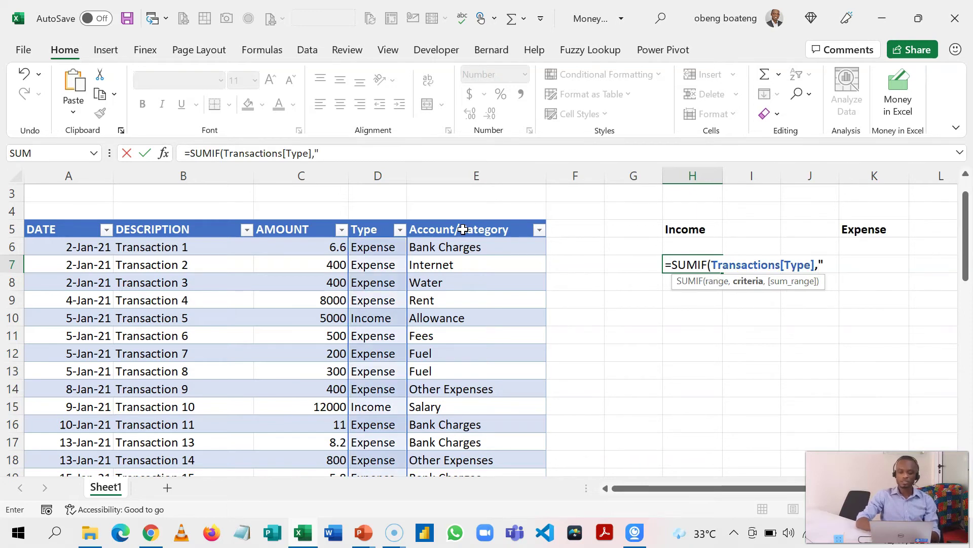
pyautogui.write('iNCOM ')
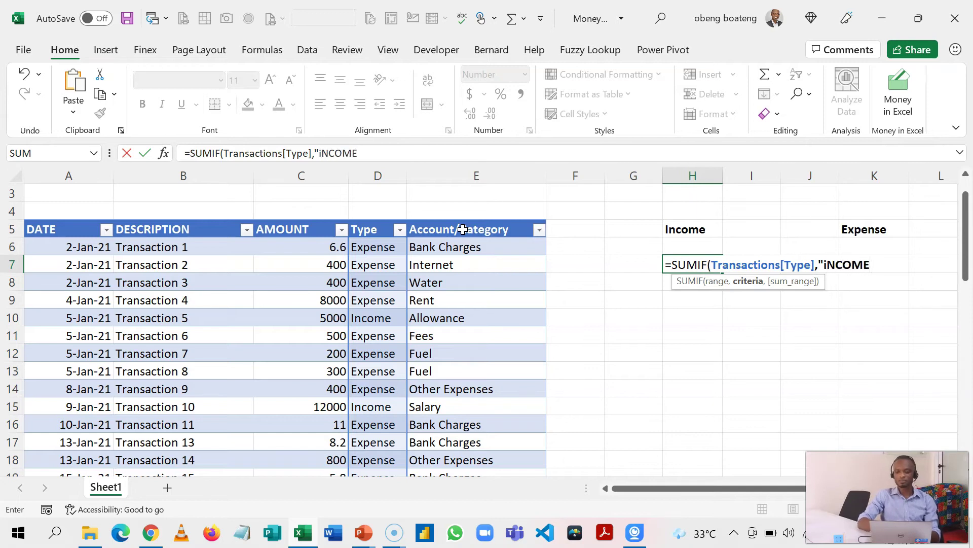
pyautogui.write('"')
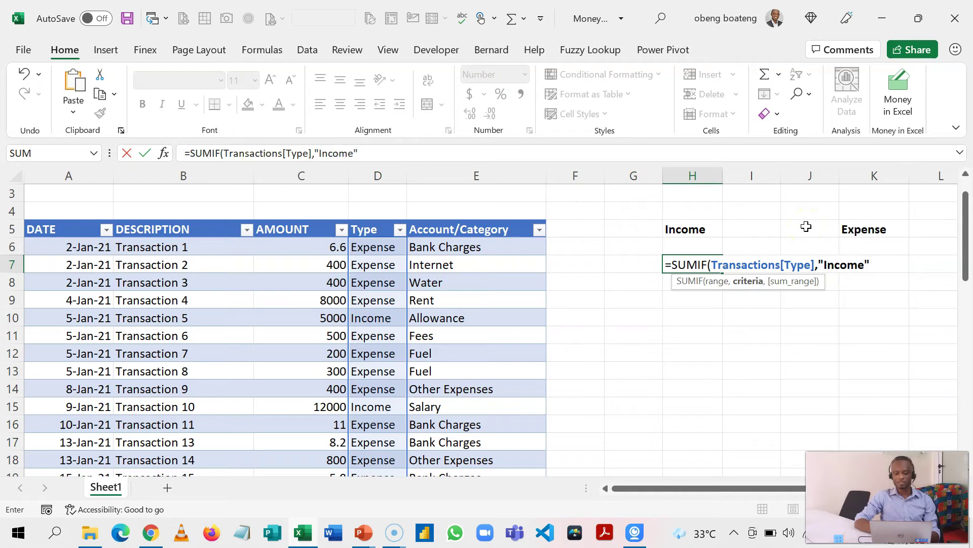
pyautogui.write(',')
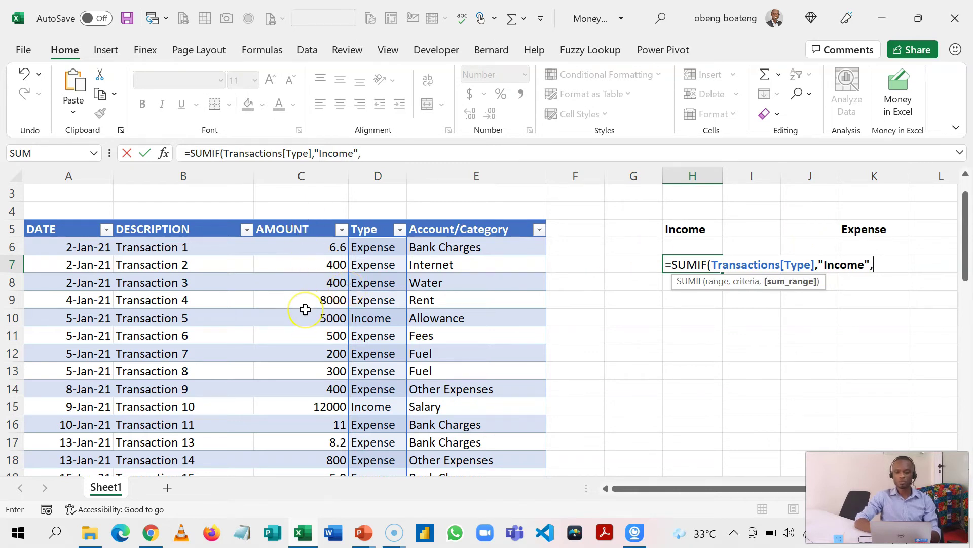
pyautogui.write('Transactions')
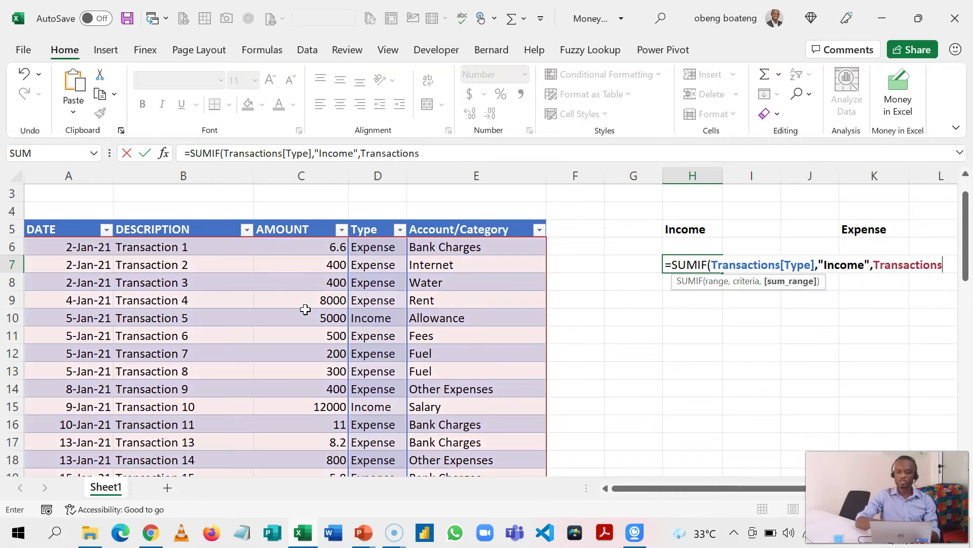
pyautogui.write('[')
pyautogui.press('Down')
pyautogui.press('Down')
pyautogui.press('Down')
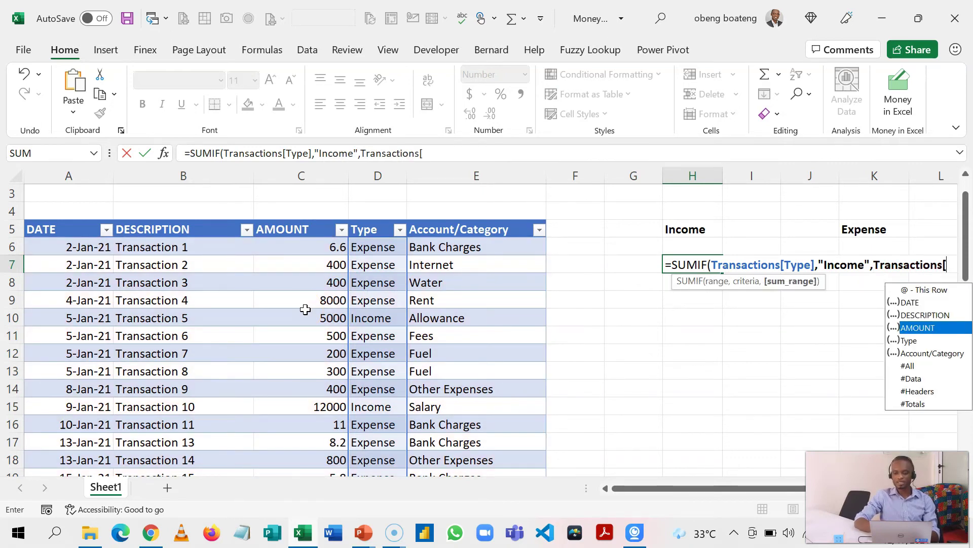
pyautogui.press('Tab')
pyautogui.write(']')
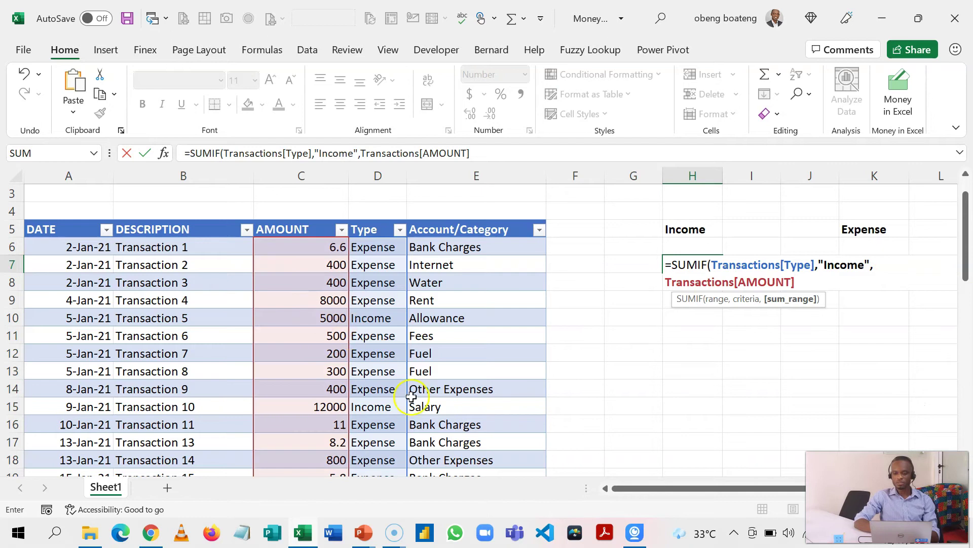
pyautogui.write(')')
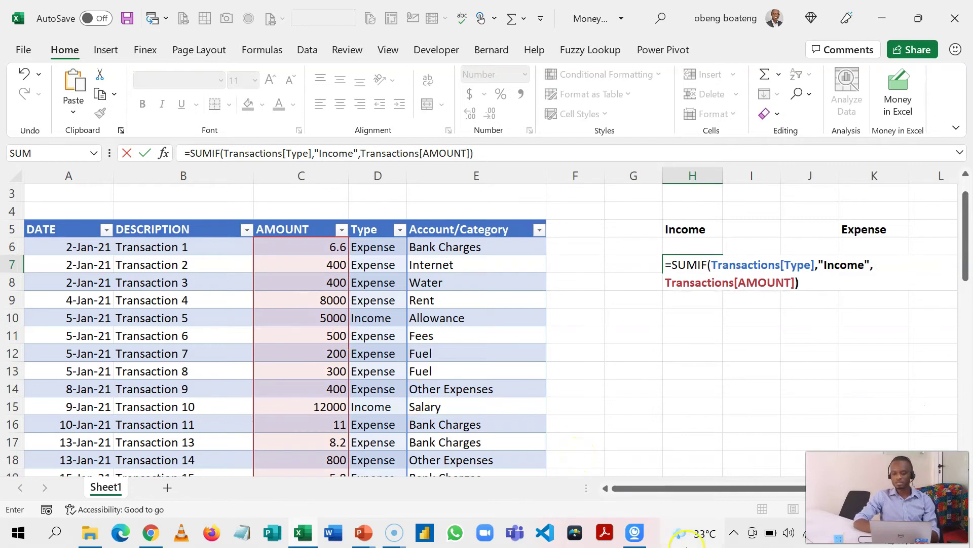
# Replace the typed Income criterion with a reference to the H5 heading
pyautogui.hscroll(3, 487, 329)
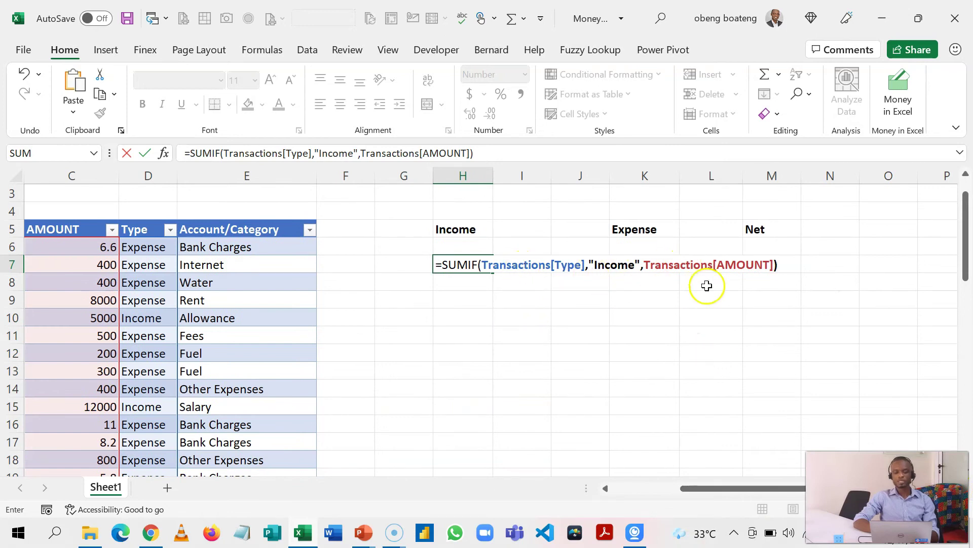
pyautogui.click(641, 263)
pyautogui.press('BackSpace')
pyautogui.press('BackSpace')
pyautogui.press('BackSpace')
pyautogui.press('BackSpace')
pyautogui.press('BackSpace')
pyautogui.press('BackSpace')
pyautogui.press('BackSpace')
pyautogui.press('BackSpace')
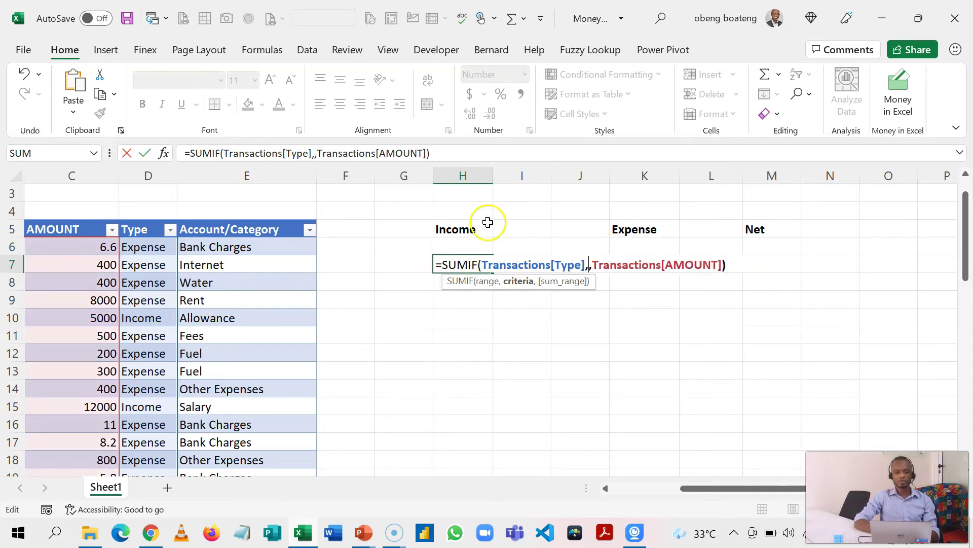
pyautogui.click(474, 229)
pyautogui.click(471, 231)
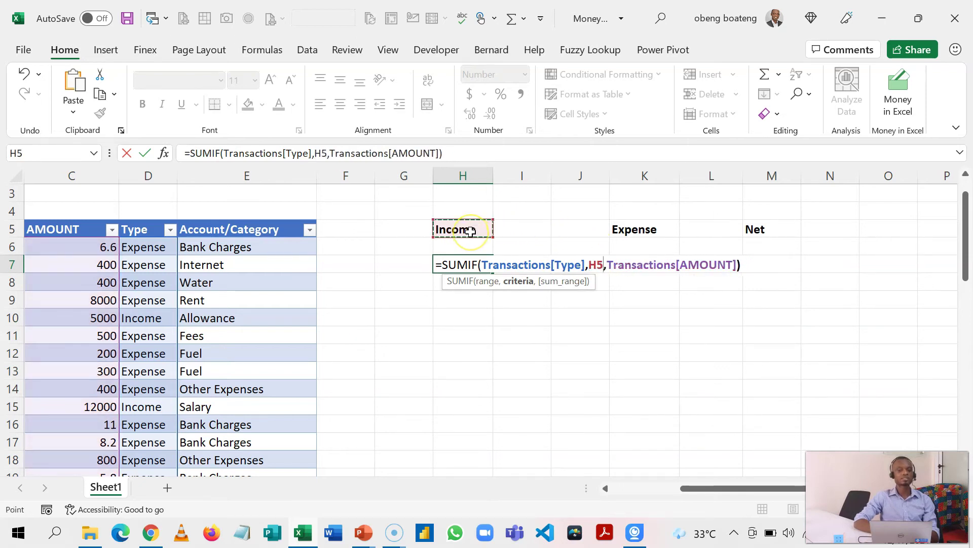
# Confirm the Income formula in H7 and copy its formula text
pyautogui.press('Return')
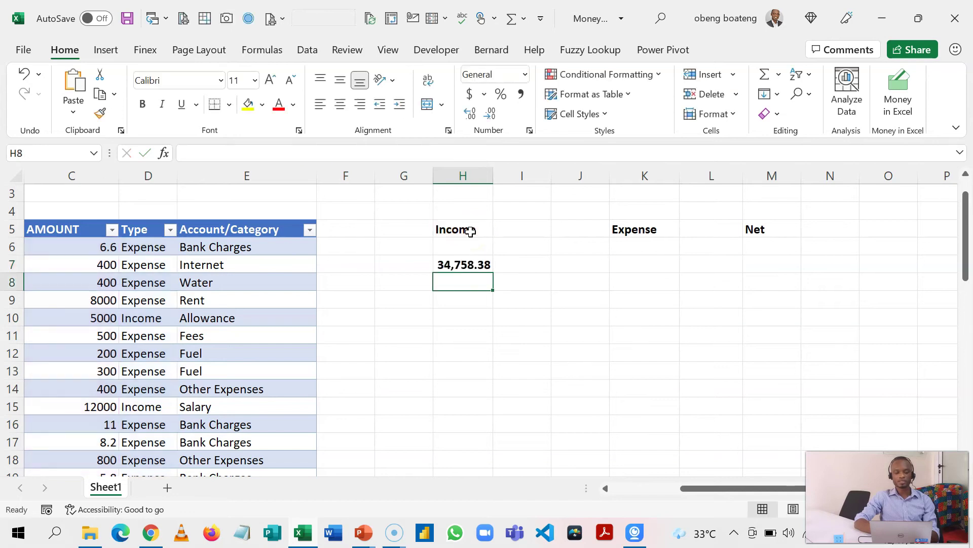
pyautogui.click(461, 264)
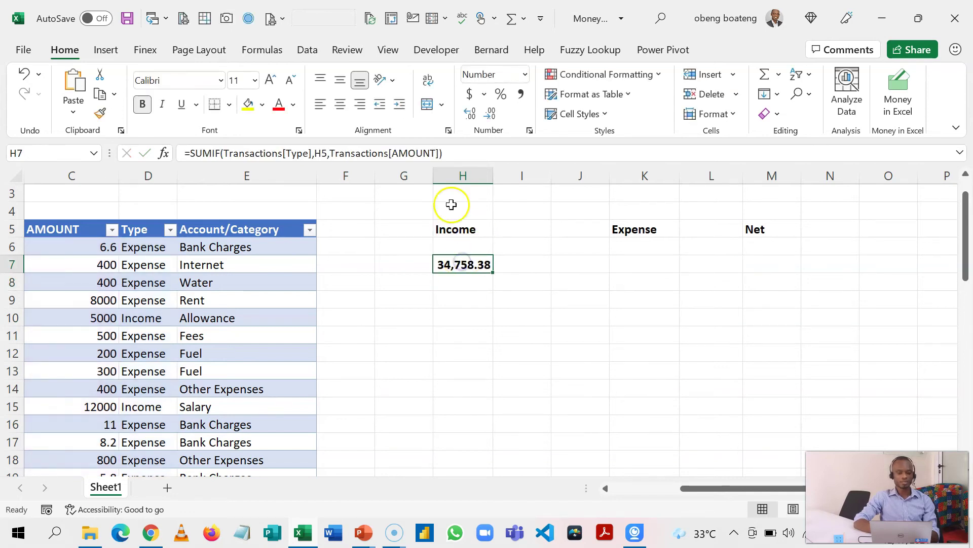
pyautogui.click(451, 159)
pyautogui.moveTo(452, 158); pyautogui.dragTo(188, 147)
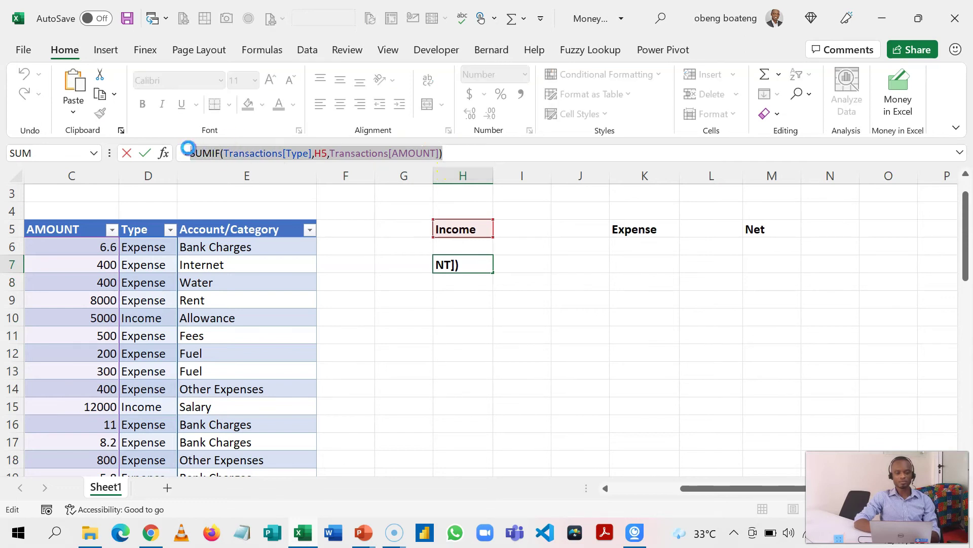
pyautogui.press('Escape')
# Enter the Expense SUMIF in K7 using criterion K5, formatted as bold Number
pyautogui.click(626, 264)
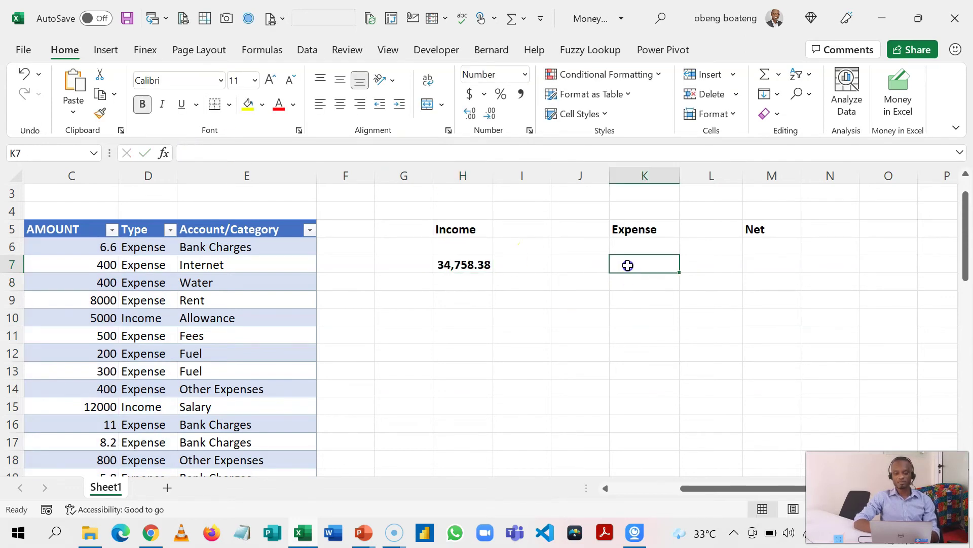
pyautogui.write('=')
pyautogui.hotkey('ctrl', 'v')
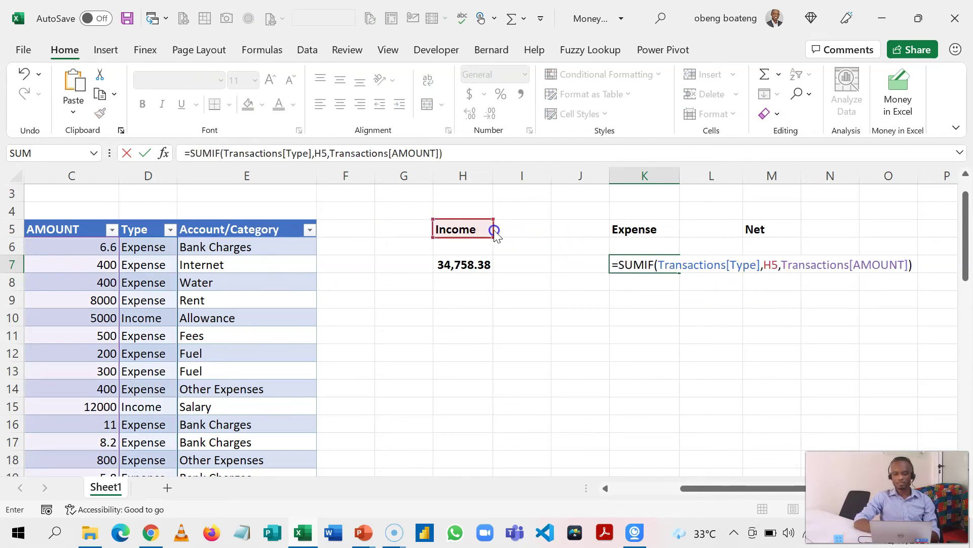
pyautogui.moveTo(494, 231); pyautogui.dragTo(635, 232)
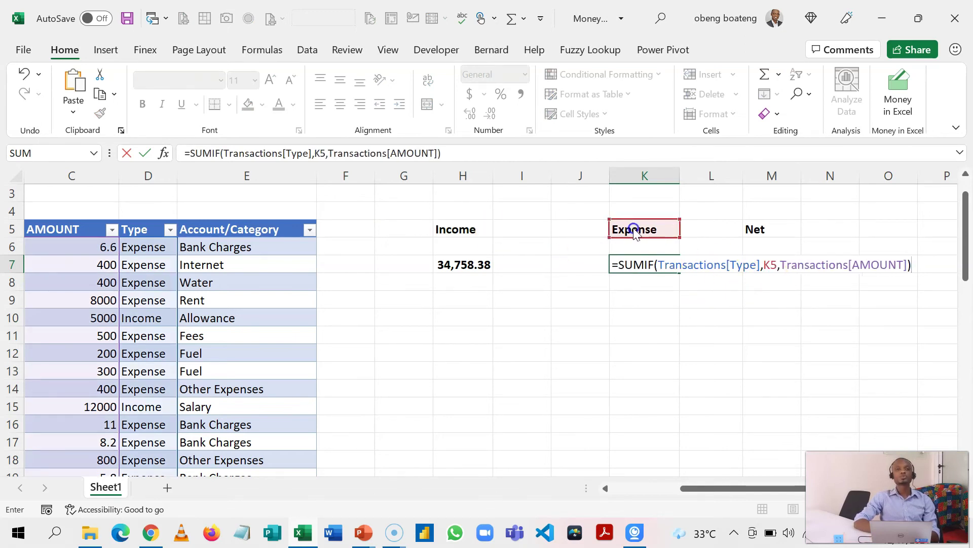
pyautogui.press('Return')
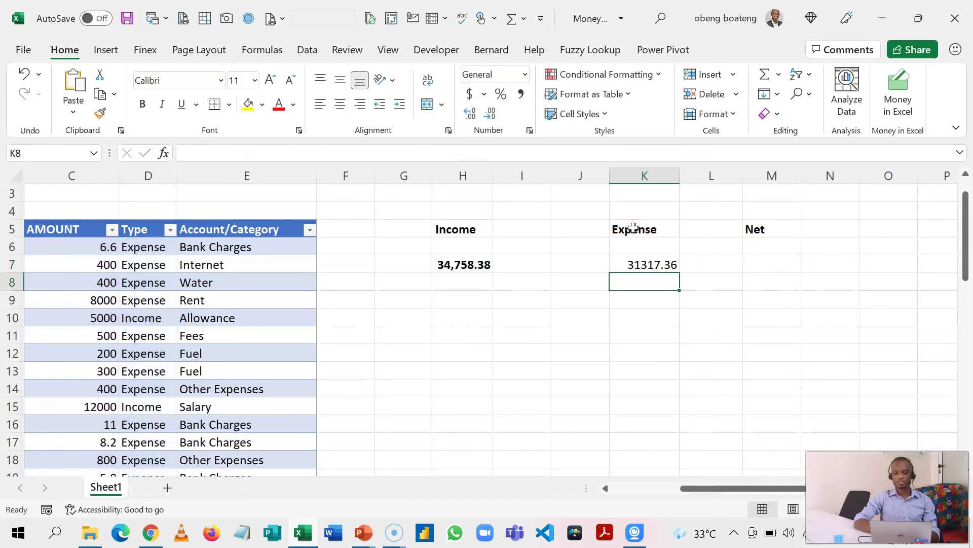
pyautogui.press('Up')
pyautogui.hotkey('ctrl', 'shift', '1')
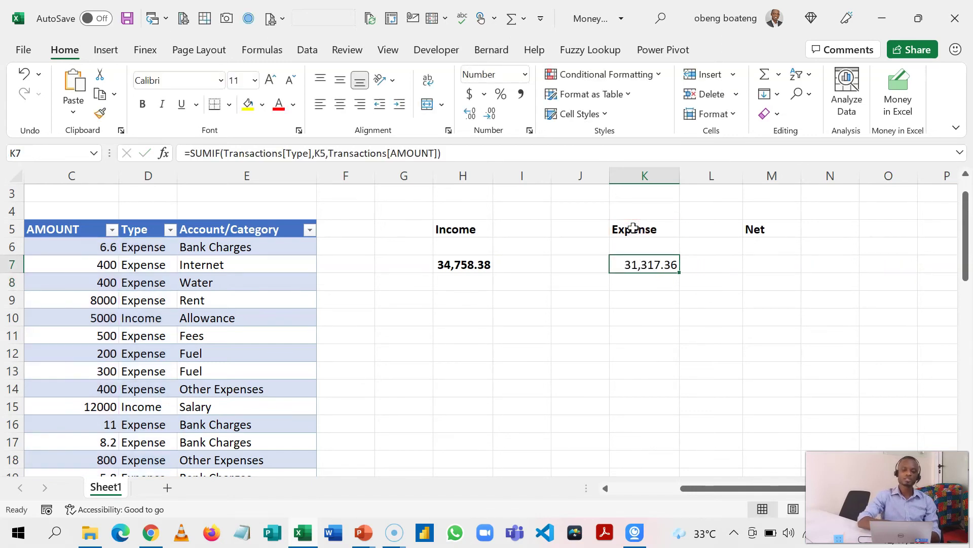
pyautogui.hotkey('ctrl', 'b')
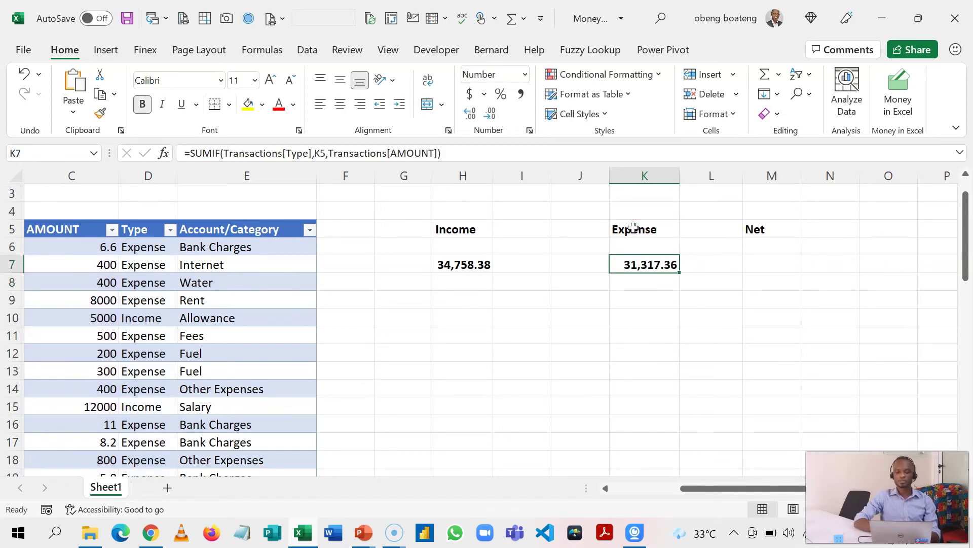
# Enter the Net formula =H7-K7 in M7
pyautogui.click(769, 266)
pyautogui.write('=')
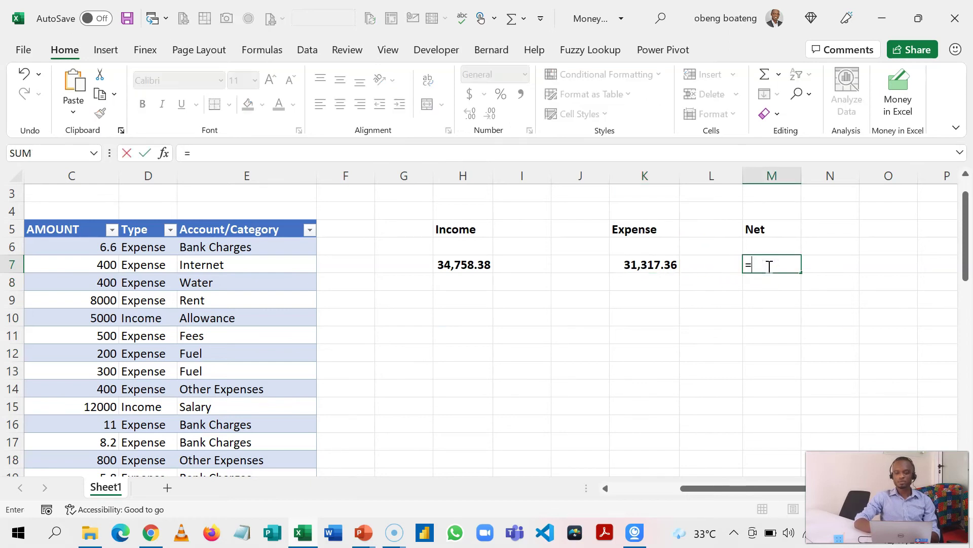
pyautogui.click(471, 264)
pyautogui.write('-')
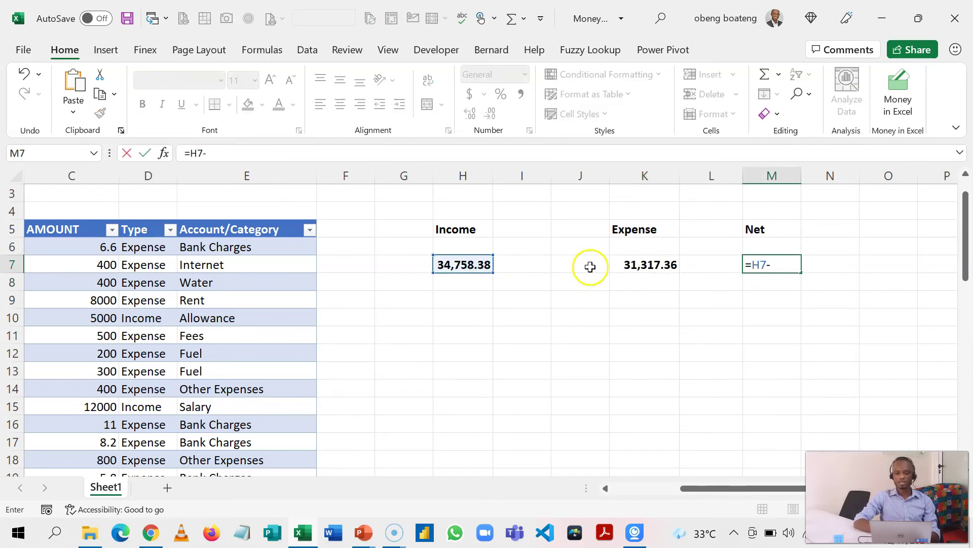
pyautogui.click(641, 262)
pyautogui.press('Return')
pyautogui.press('Up')
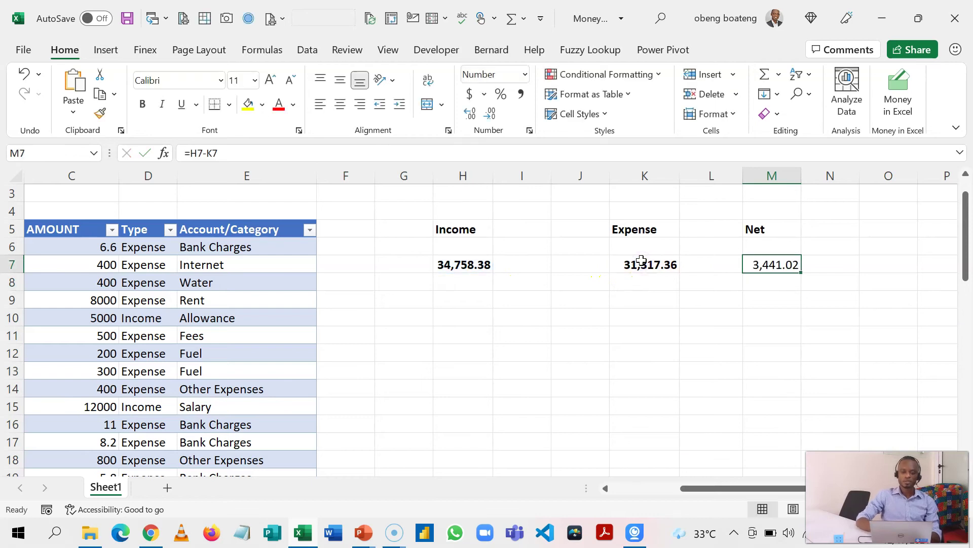
pyautogui.press('Left')
pyautogui.press('Left')
pyautogui.press('Left')
pyautogui.press('Left')
pyautogui.press('Left')
pyautogui.press('Left')
pyautogui.press('Left')
pyautogui.press('Left')
pyautogui.press('Left')
pyautogui.press('Left')
pyautogui.press('Left')
pyautogui.press('Left')
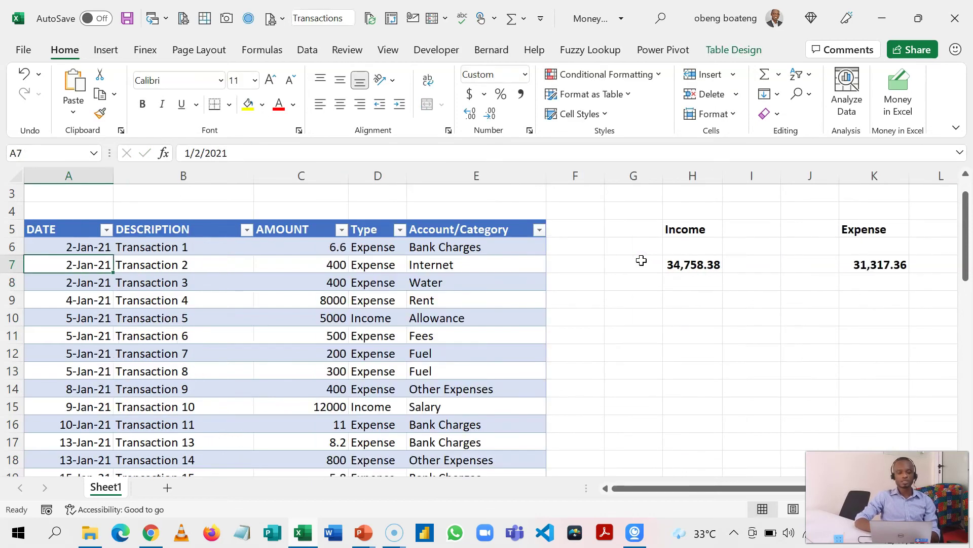
# Copy Transactions 47–50 (A46:E49) and paste them as new rows below the table
pyautogui.press('Down')
pyautogui.press('Down')
pyautogui.press('Down')
pyautogui.press('Down')
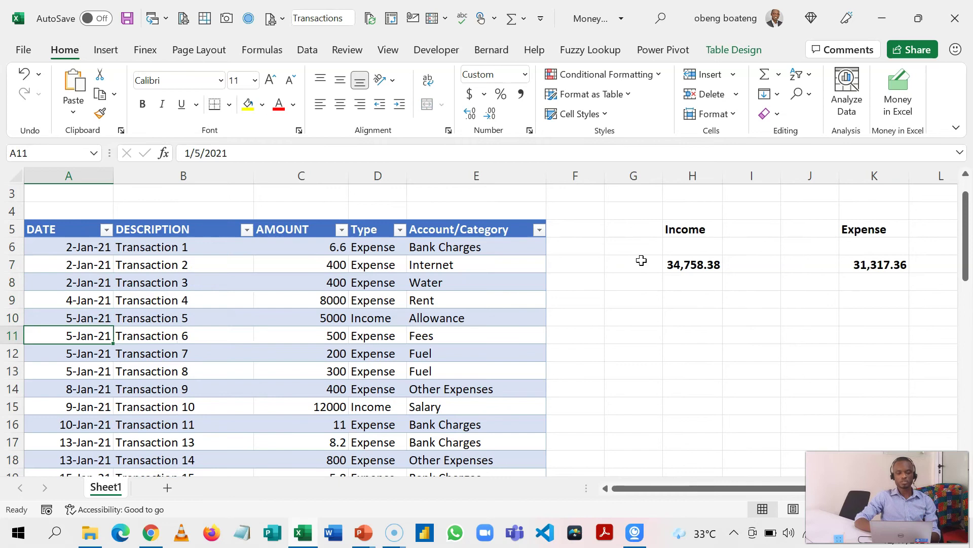
pyautogui.hotkey('ctrl', 'Down')
pyautogui.press('Up')
pyautogui.press('Up')
pyautogui.press('Up')
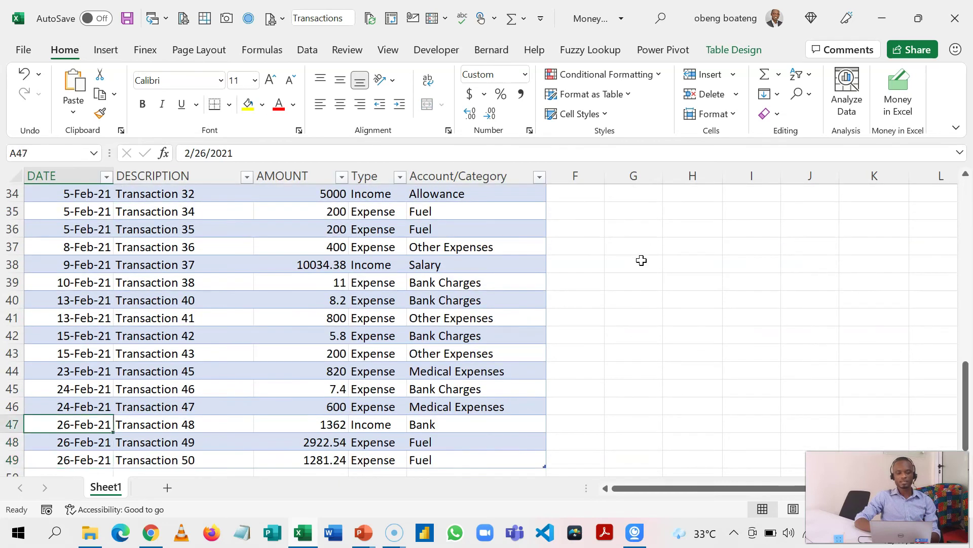
pyautogui.hotkey('shift', 'Down')
pyautogui.hotkey('shift', 'Down')
pyautogui.hotkey('shift', 'Down')
pyautogui.hotkey('shift', 'Right')
pyautogui.hotkey('shift', 'Right')
pyautogui.hotkey('shift', 'Right')
pyautogui.hotkey('shift', 'Right')
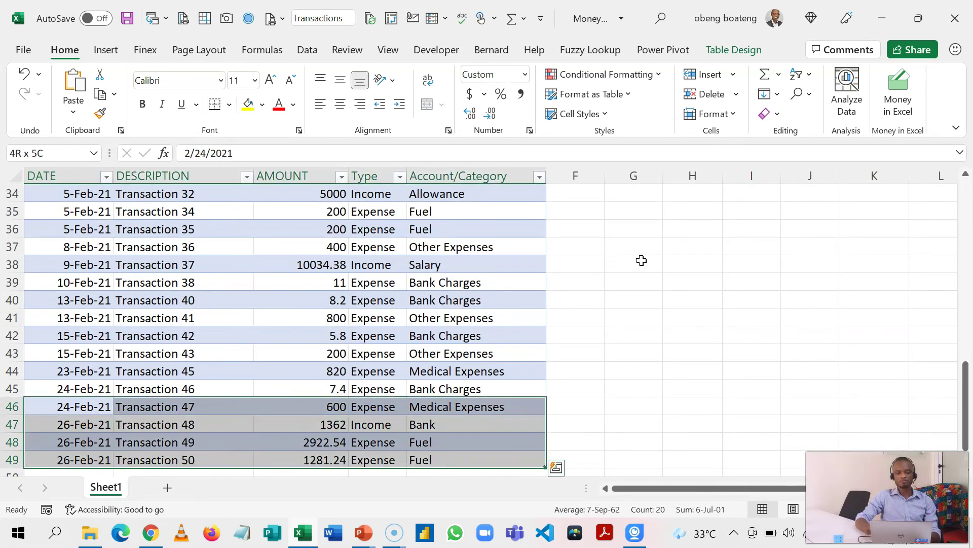
pyautogui.hotkey('ctrl', 'c')
pyautogui.hotkey('ctrl', 'Down')
pyautogui.press('Down')
pyautogui.press('Down')
pyautogui.press('Up')
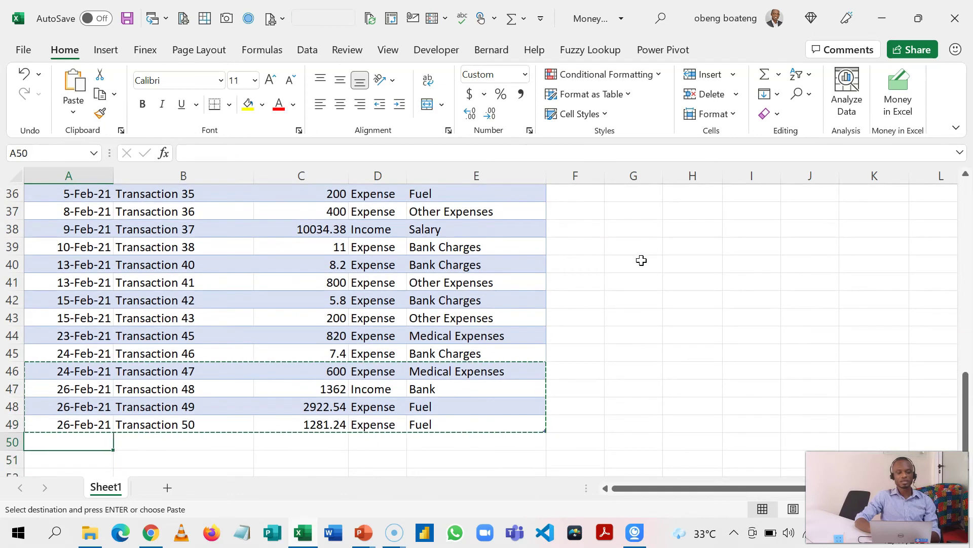
pyautogui.hotkey('ctrl', 'v')
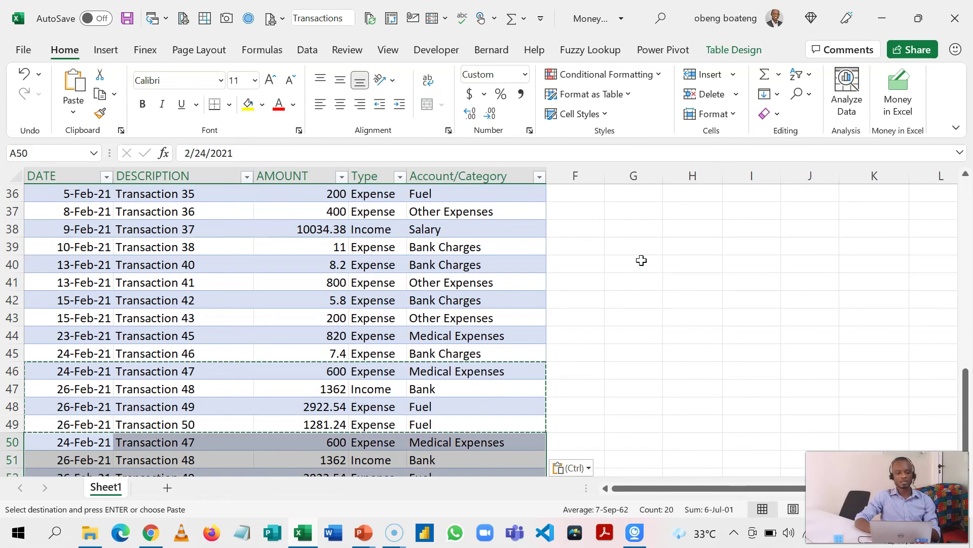
pyautogui.press('Escape')
# Check the updated totals: Income 36,120.38, Expense 36,121.14, Net -0.76
pyautogui.press('Up')
pyautogui.press('Up')
pyautogui.press('Up')
pyautogui.press('Right')
pyautogui.press('Right')
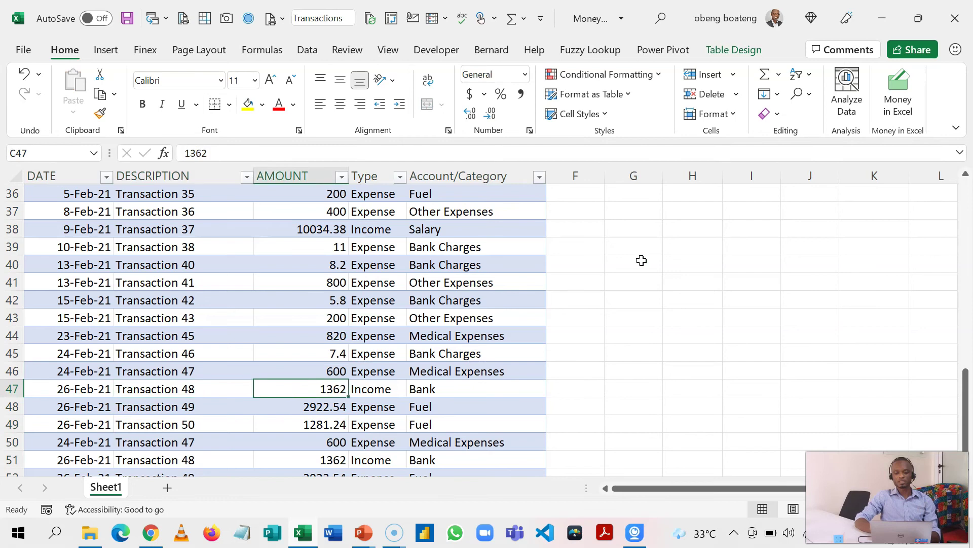
pyautogui.press('Right')
pyautogui.press('Right')
pyautogui.press('Right')
pyautogui.hotkey('ctrl', 'Up')
pyautogui.press('Right')
pyautogui.press('Down')
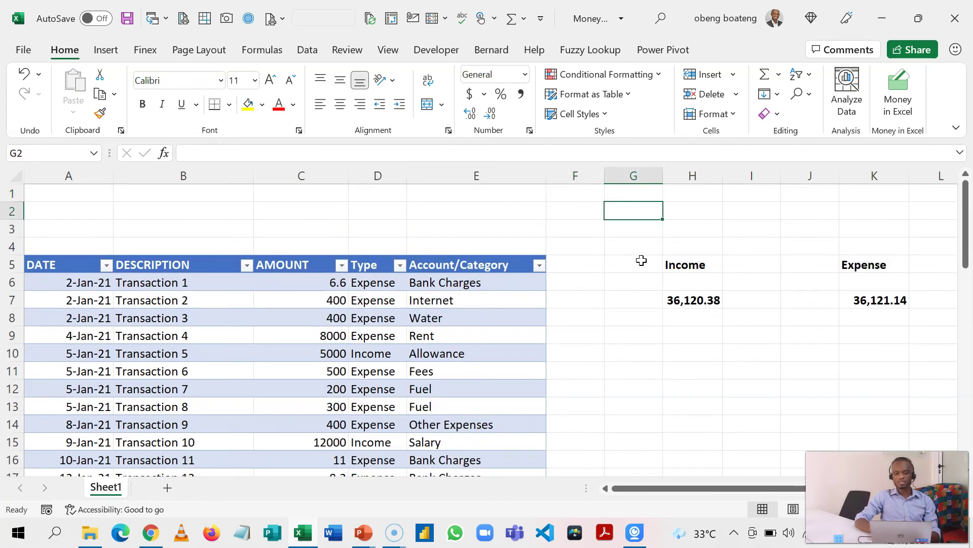
pyautogui.press('Down')
pyautogui.press('Right')
pyautogui.press('Right')
pyautogui.press('Right')
pyautogui.press('Down')
pyautogui.press('Down')
pyautogui.press('Down')
pyautogui.press('Right')
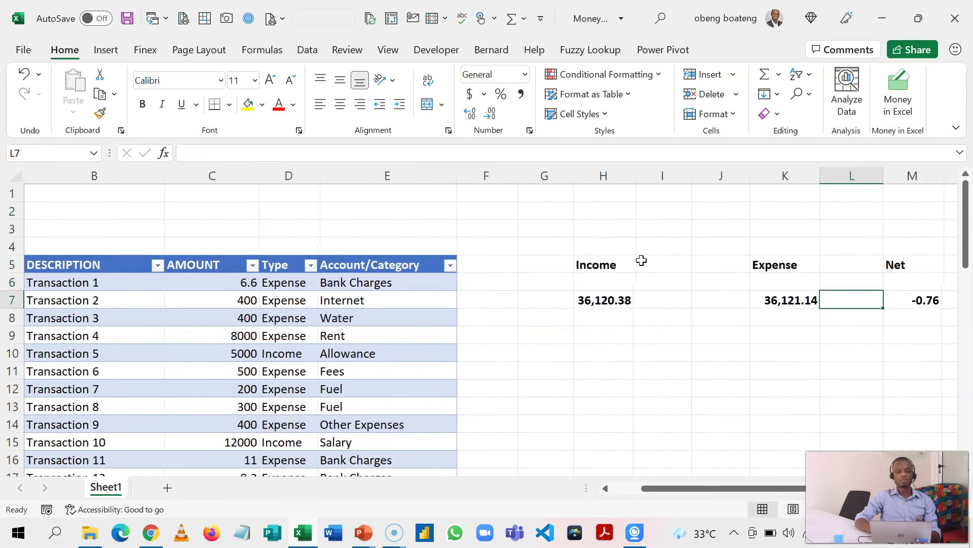
pyautogui.press('Right')
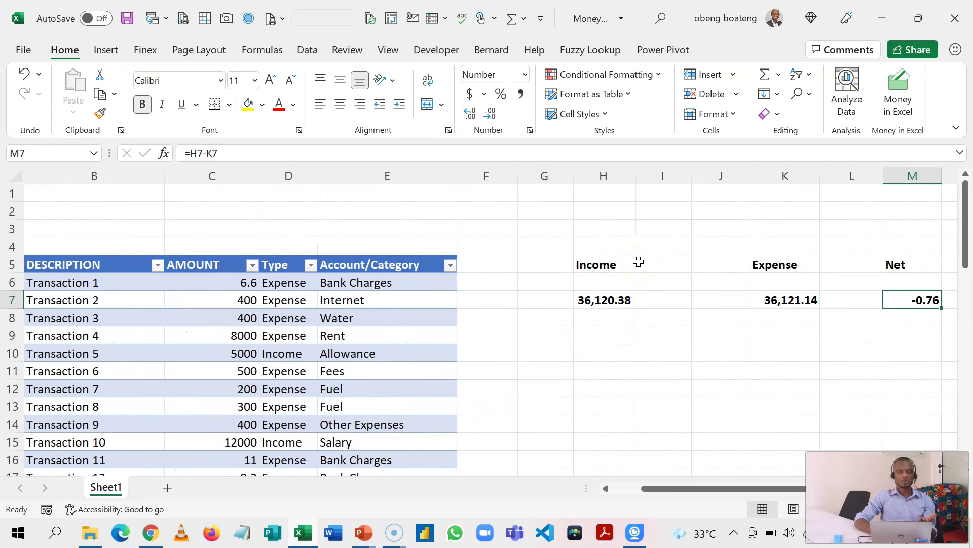
pyautogui.press('Left')
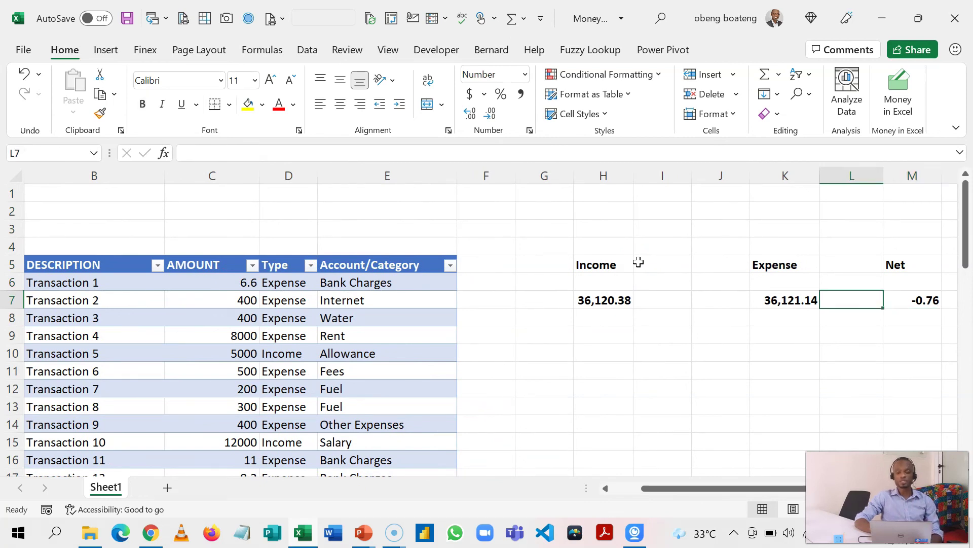
pyautogui.press('Left')
pyautogui.press('Left')
pyautogui.press('Left')
pyautogui.press('Left')
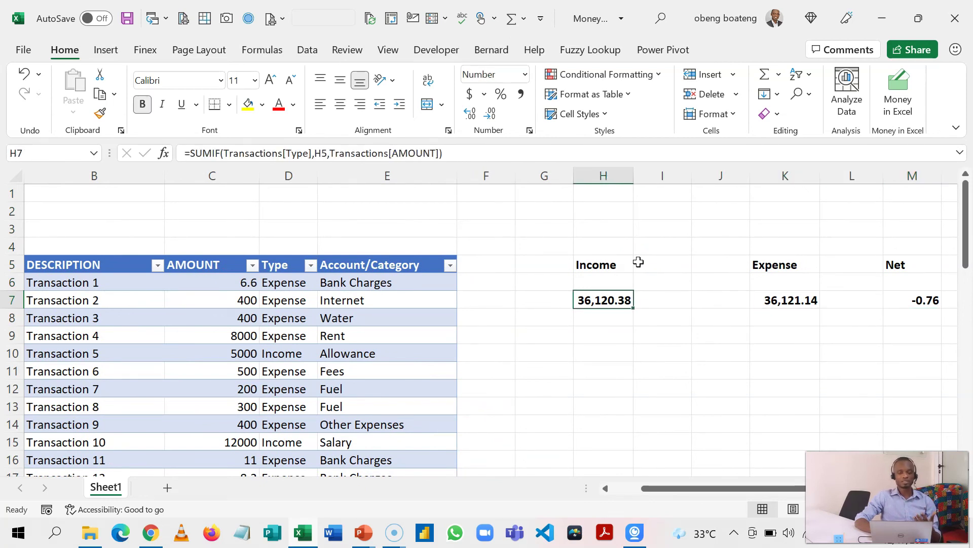
pyautogui.press('Right')
pyautogui.press('Right')
pyautogui.press('Right')
pyautogui.press('Right')
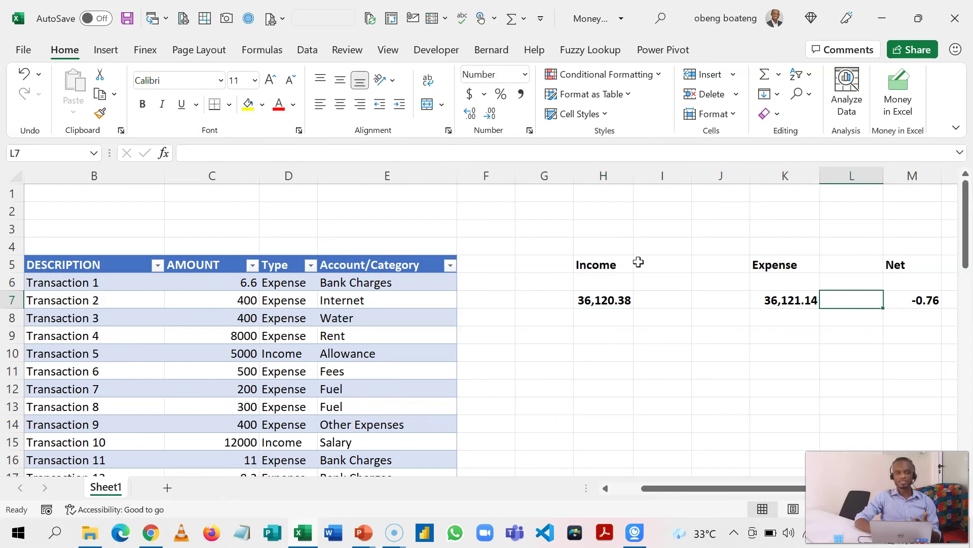